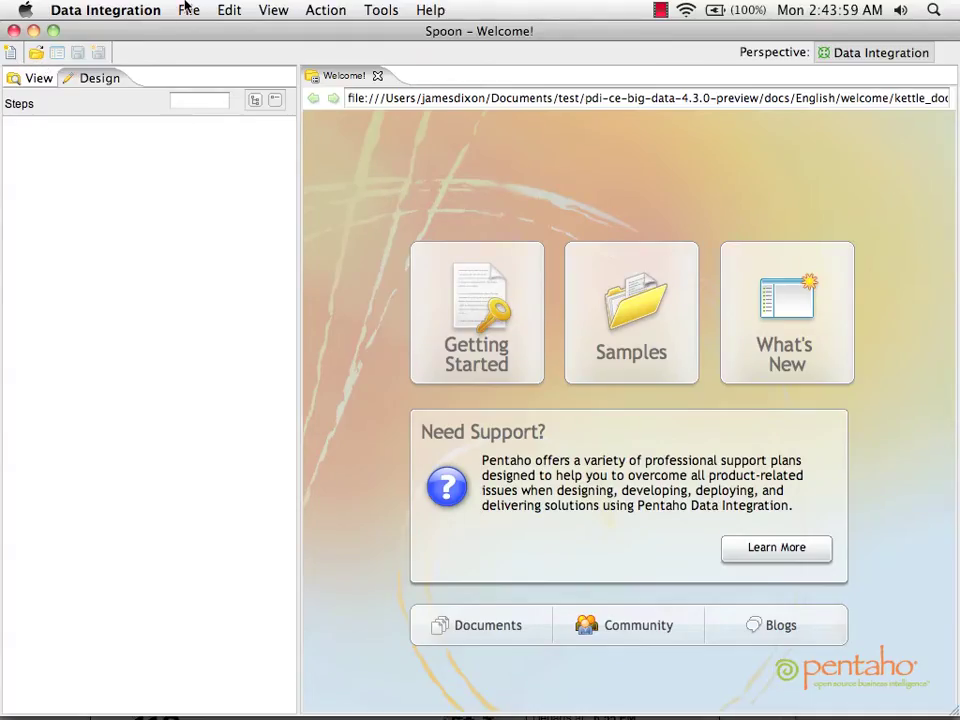
Step: Reopen the recent top_landing_pages.ktr transformation in Spoon
click(188, 10)
mouse_move(309, 92)
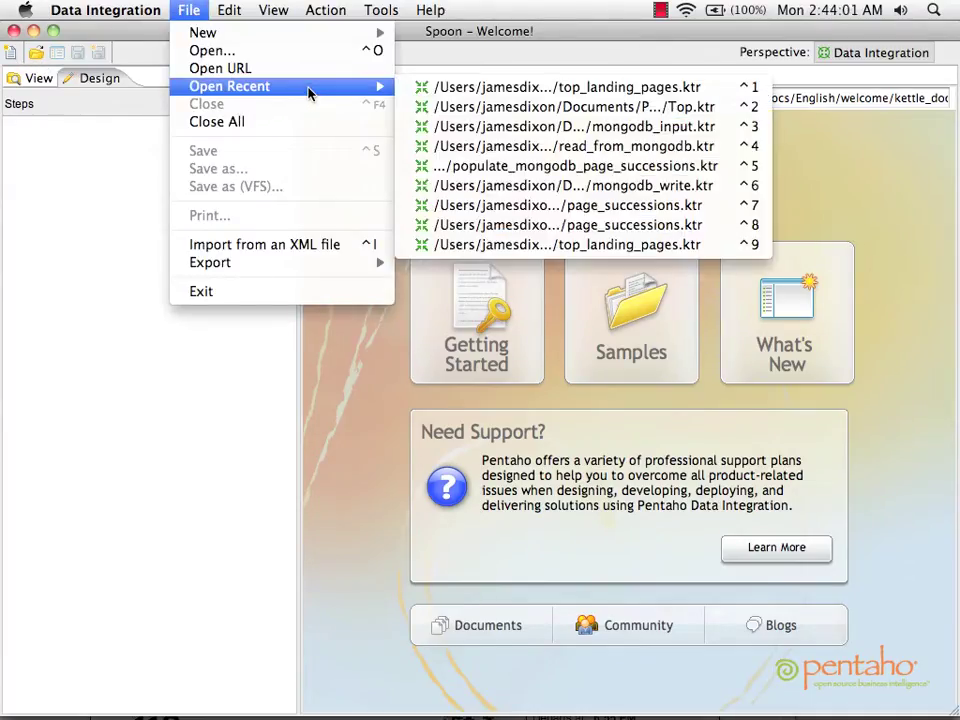
click(428, 88)
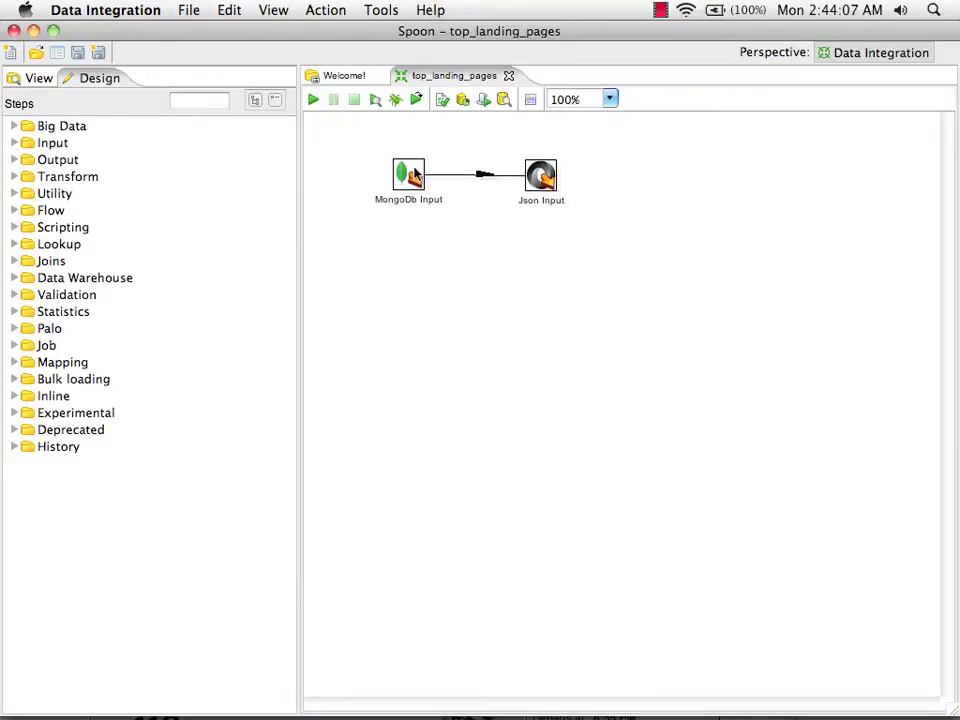
Step: Add a transformation parameter 'page' with default value --firstpage-- in the transformation settings
click(230, 10)
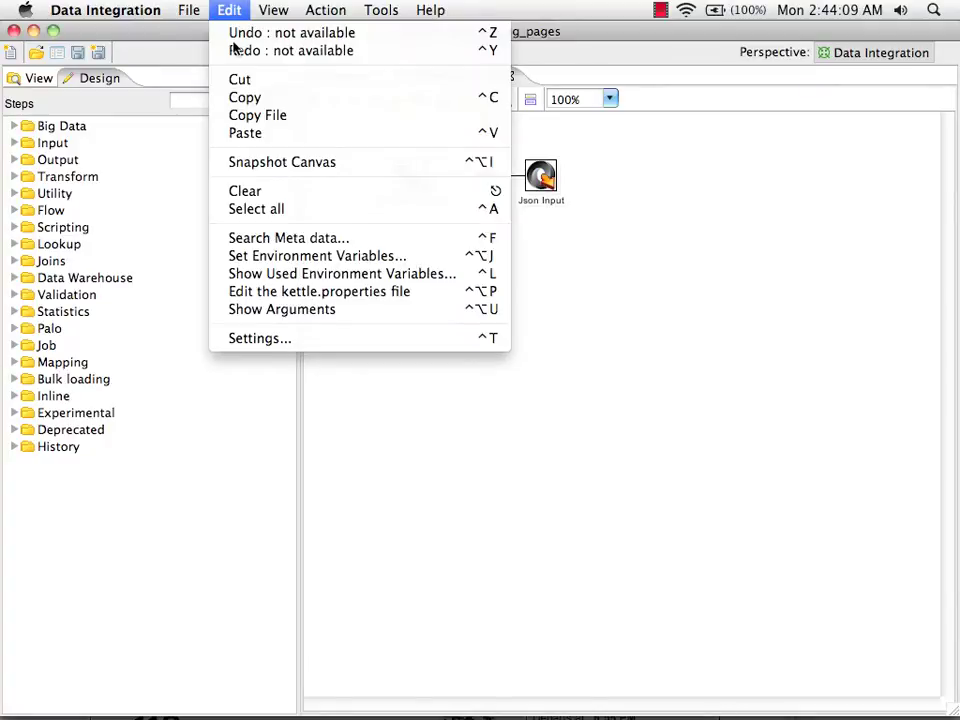
click(267, 343)
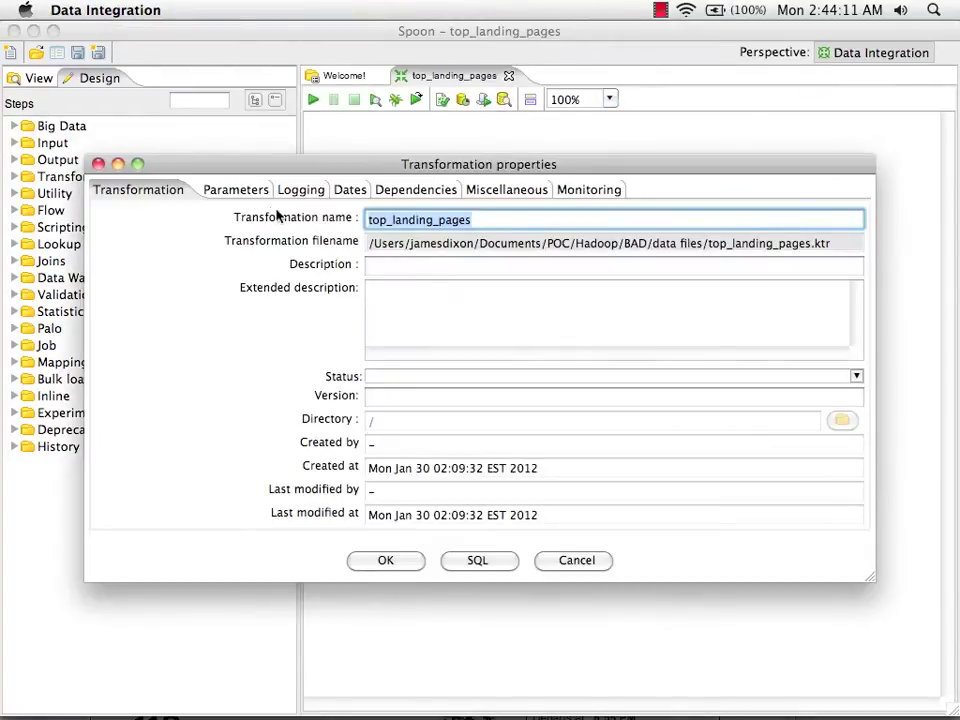
click(235, 191)
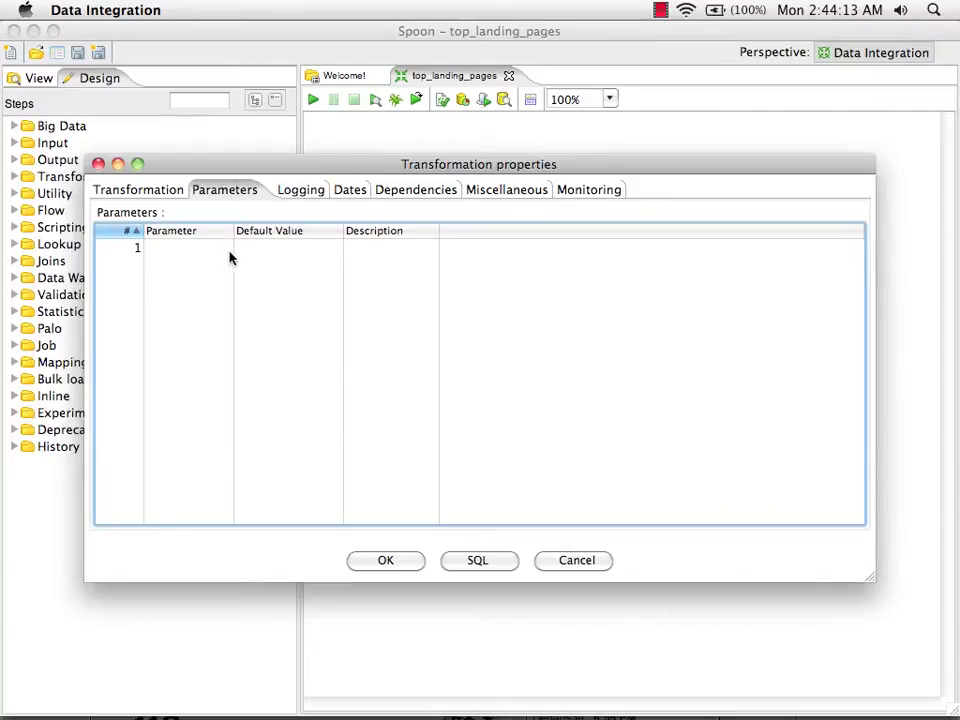
click(218, 247)
text(page)
key(Tab)
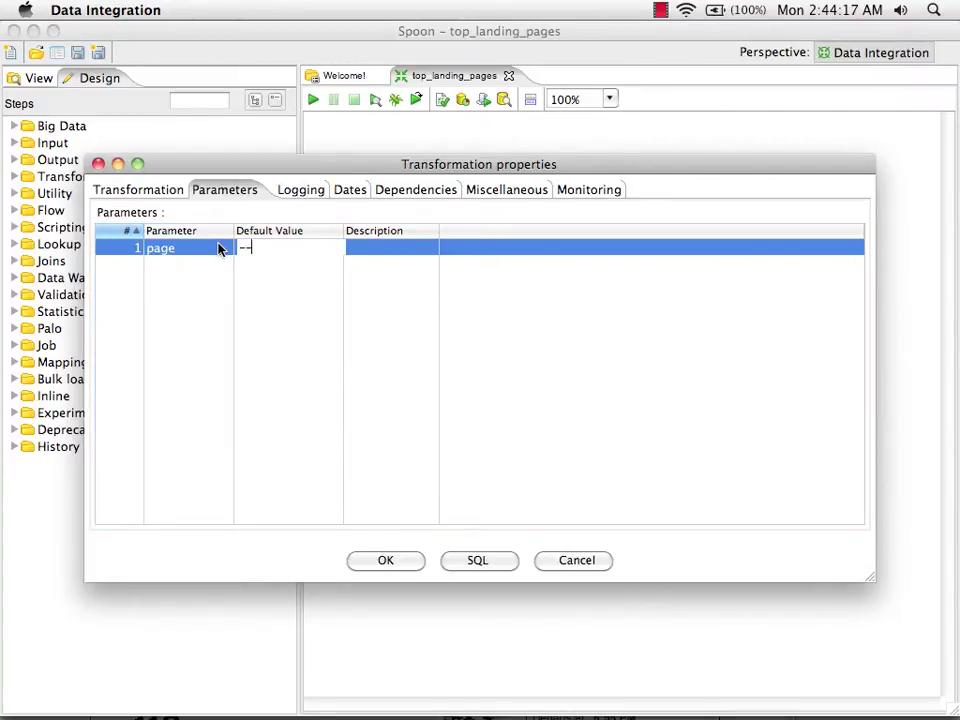
text(--firstpage--)
click(386, 561)
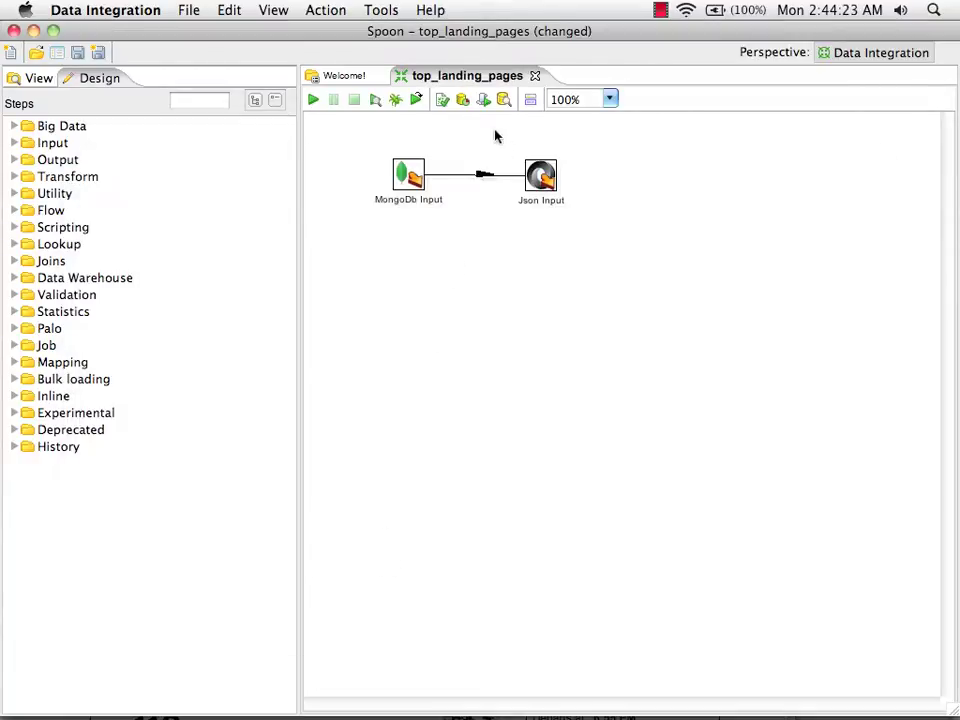
Step: Replace --firstpage-- with ${page} in the MongoDb Input query expression
double_click(408, 175)
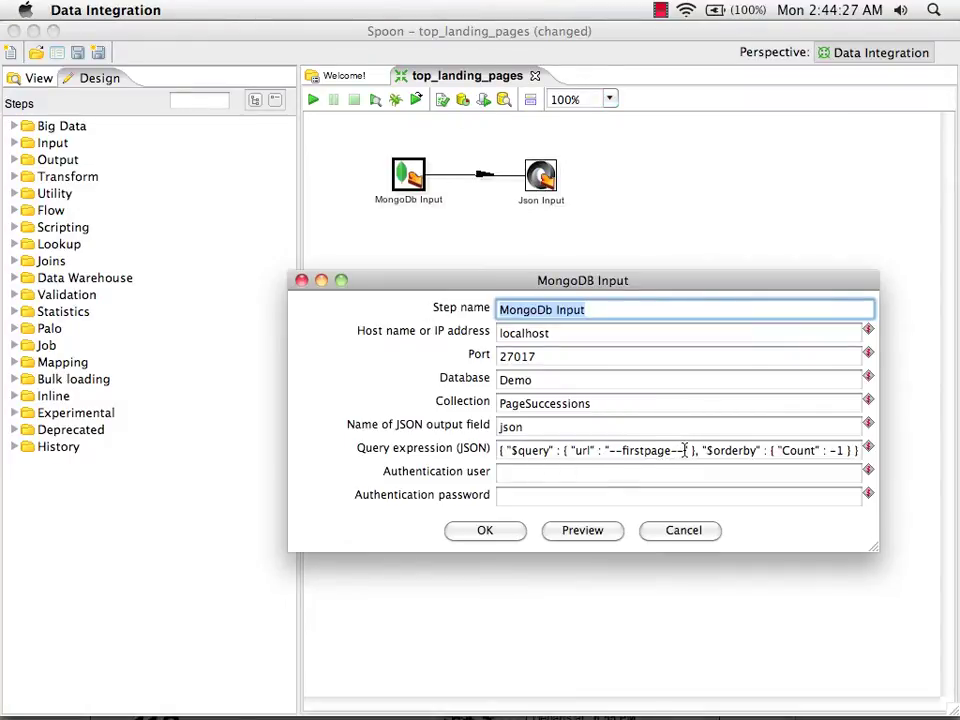
drag(686, 450, 614, 452)
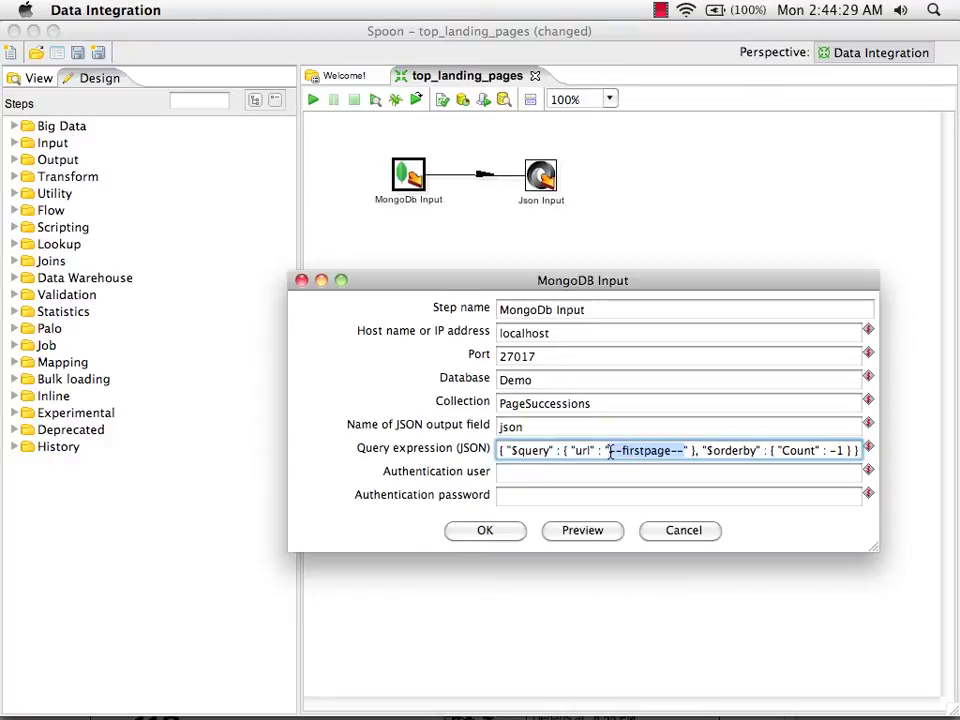
text(${page)
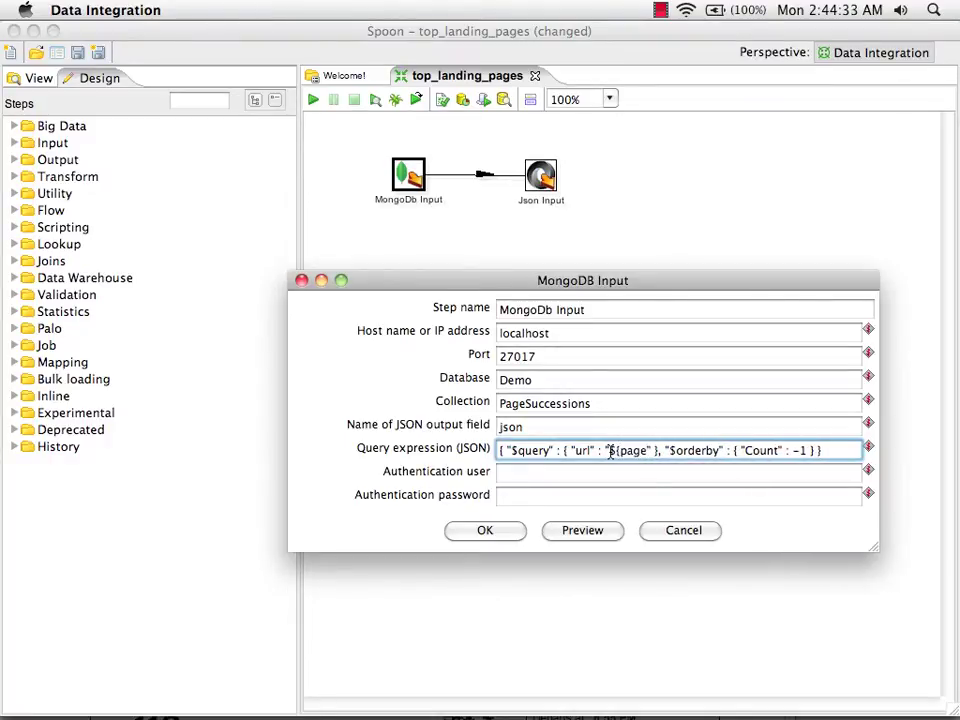
text(})
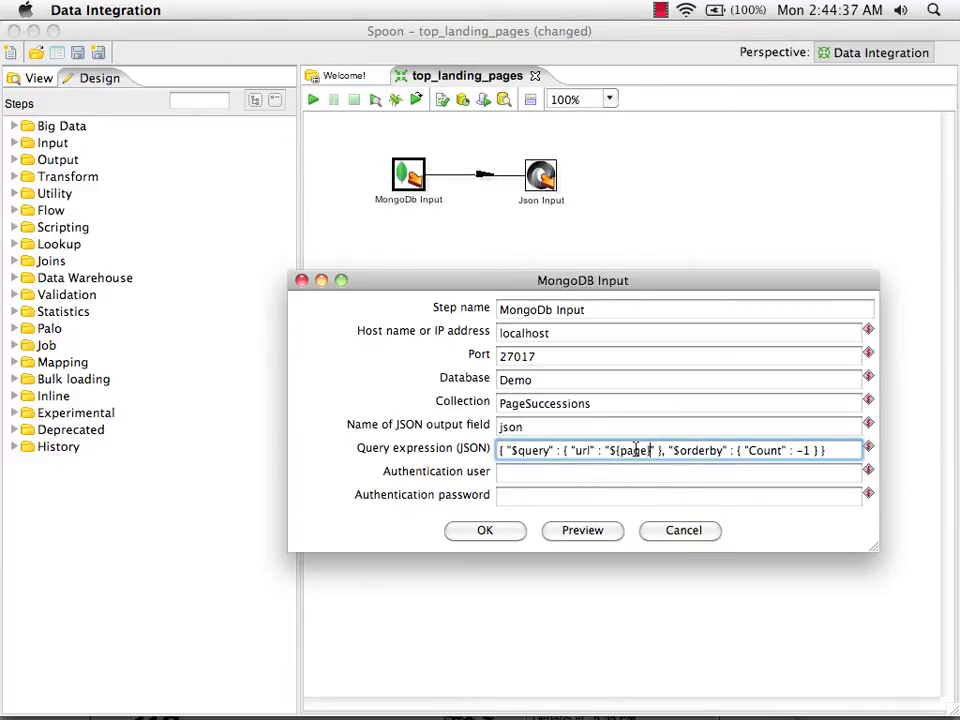
click(490, 532)
Step: Preview the Json Input rows with the default page value, returning 123 rows
click(540, 176)
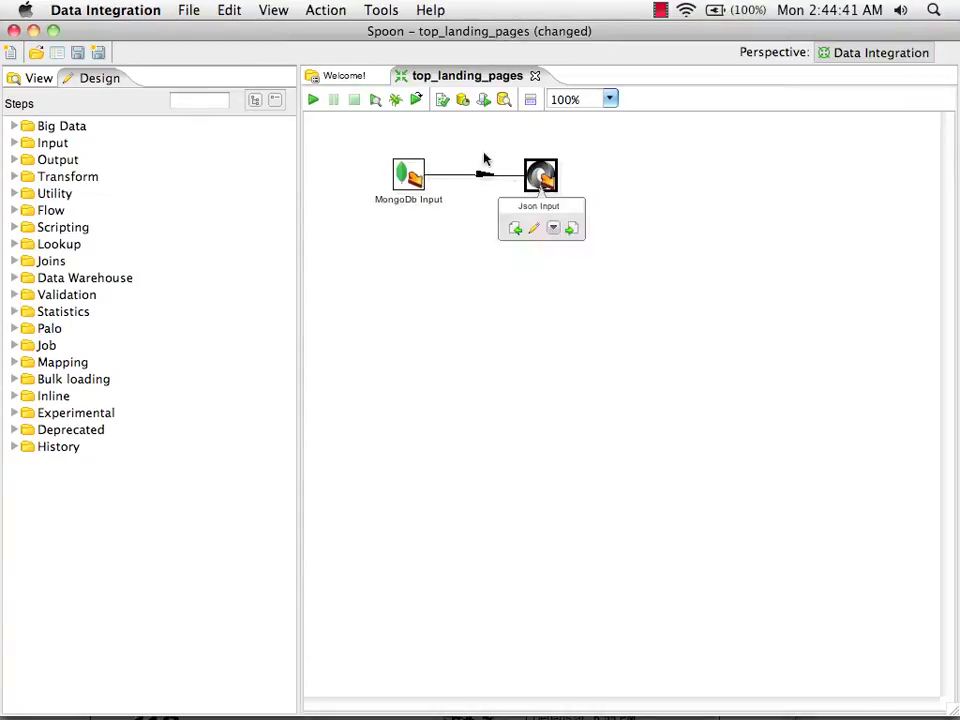
click(375, 99)
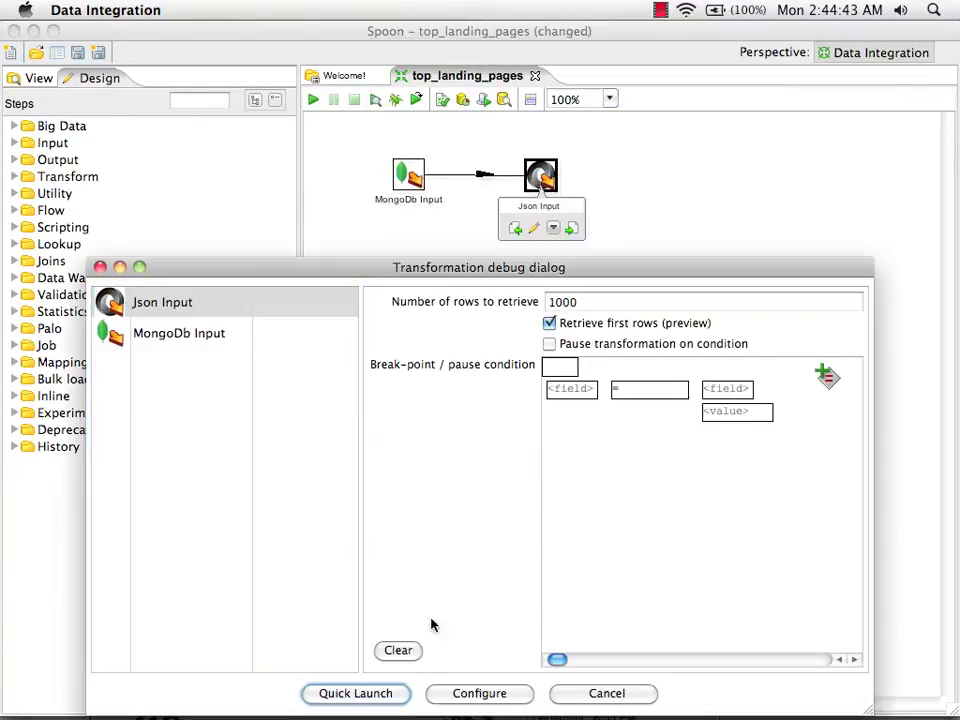
click(386, 692)
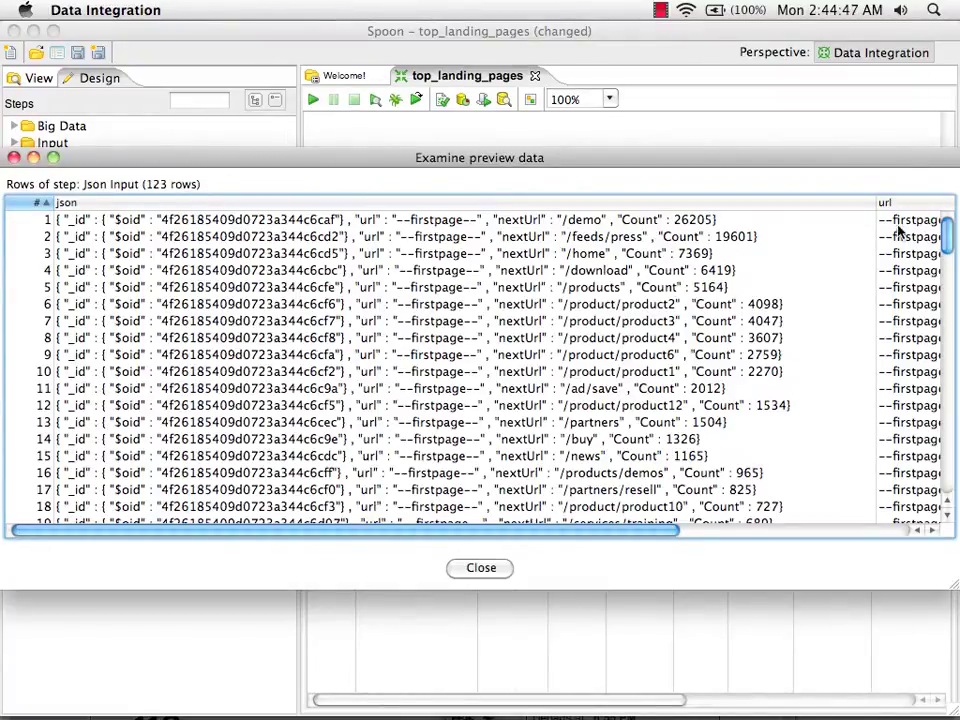
click(481, 568)
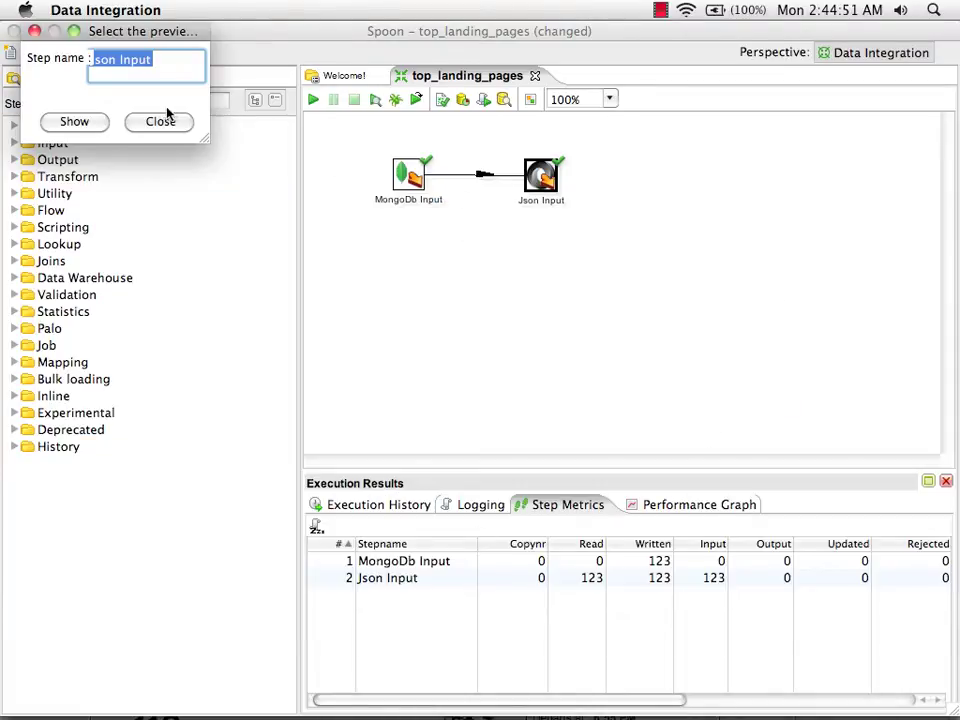
click(162, 119)
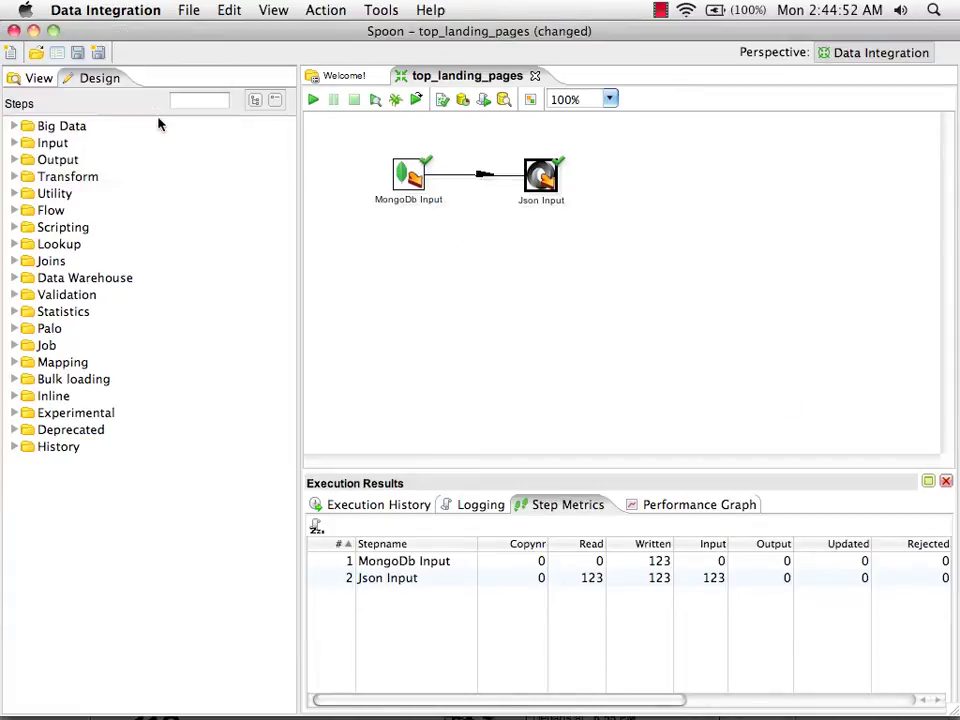
Step: Preview again with the page parameter set to /about, returning 43 rows
click(375, 100)
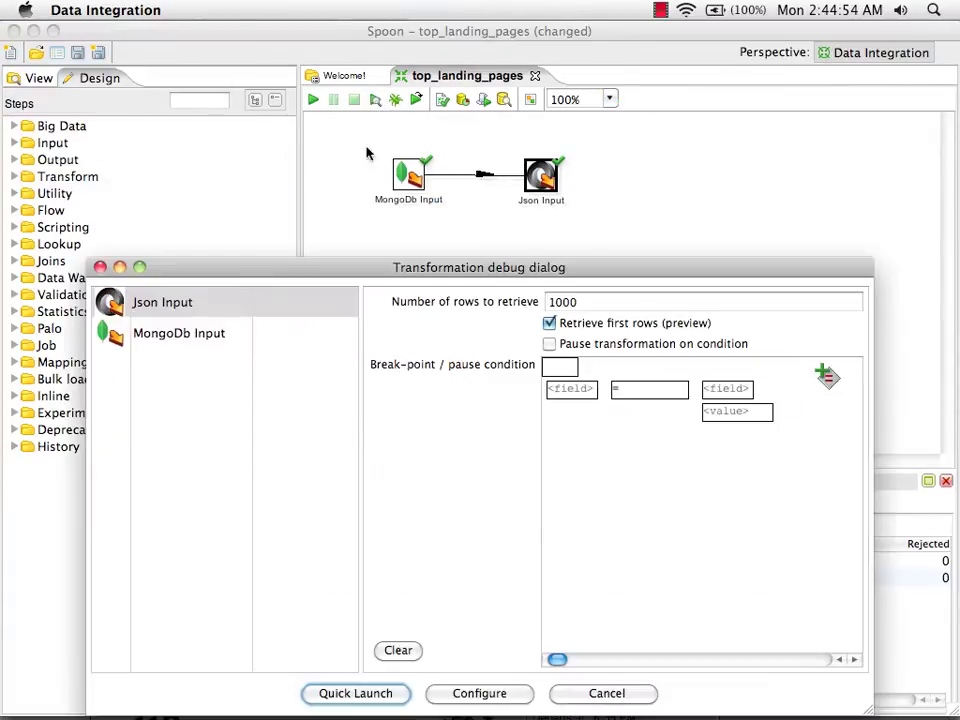
click(470, 693)
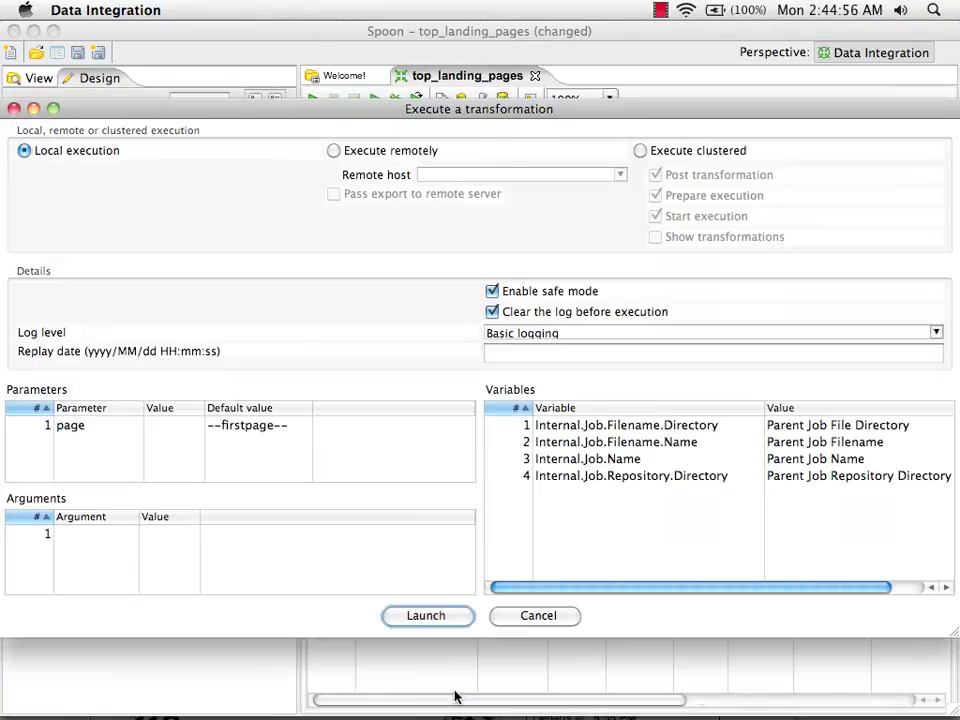
click(158, 425)
text(/about)
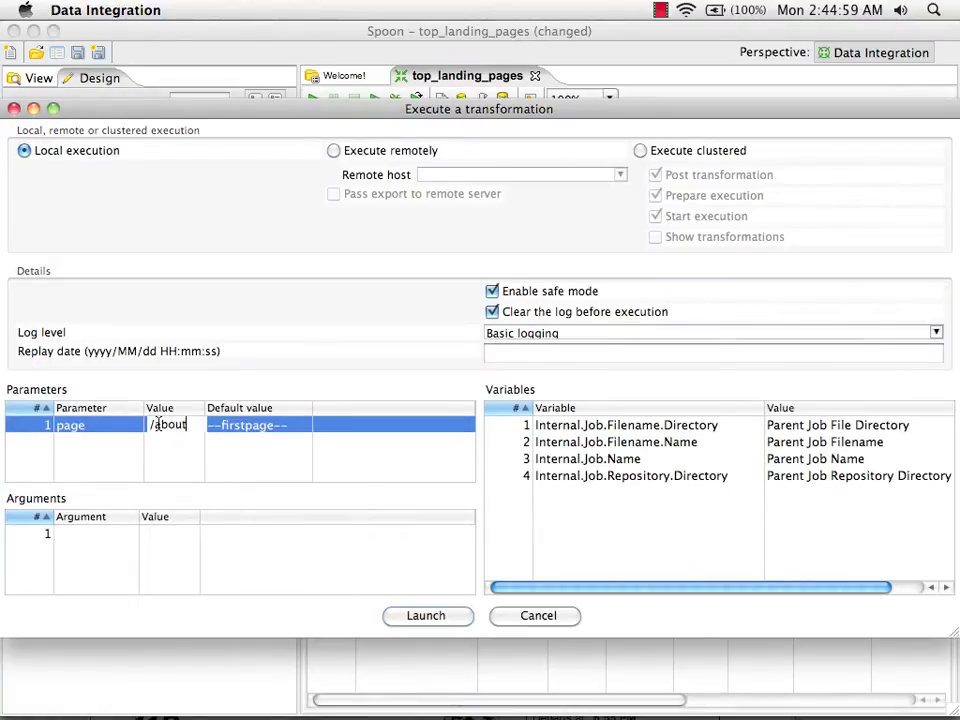
click(224, 449)
click(444, 616)
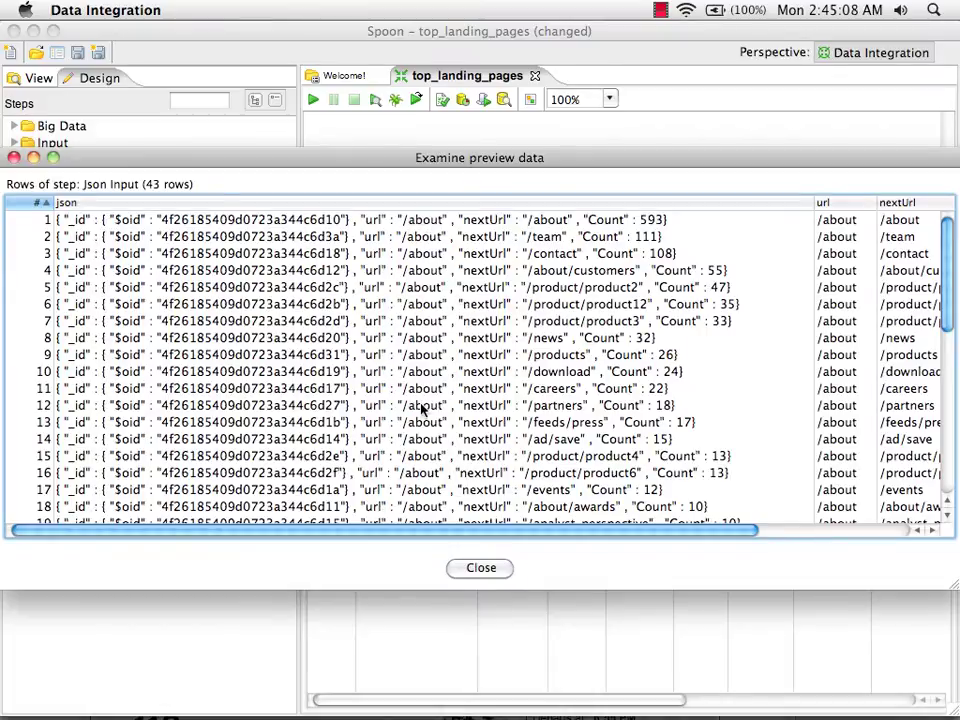
click(481, 567)
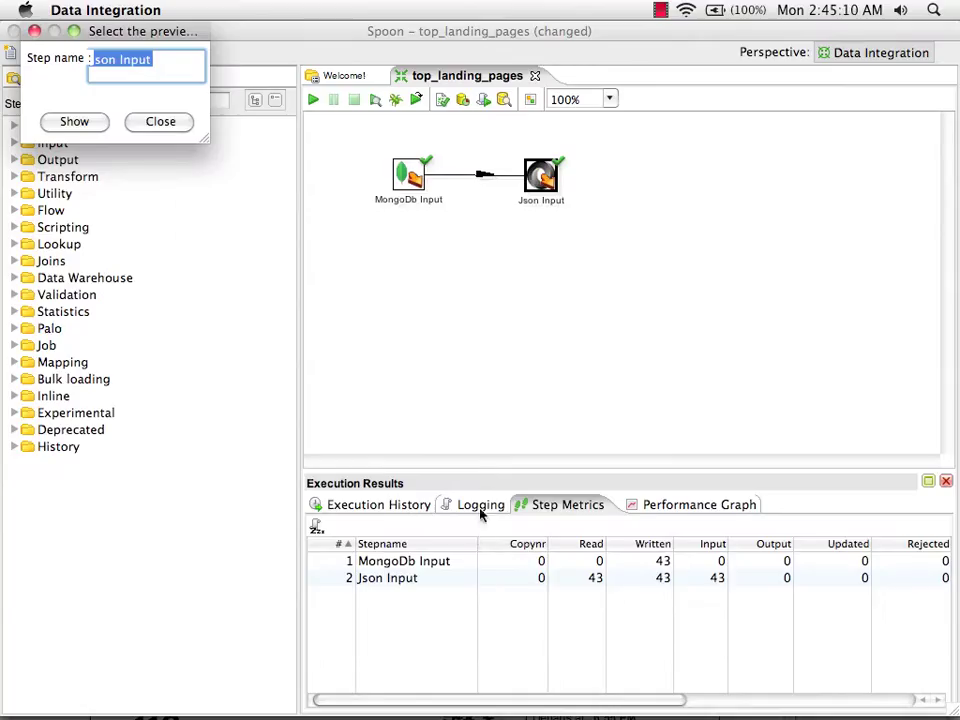
click(158, 121)
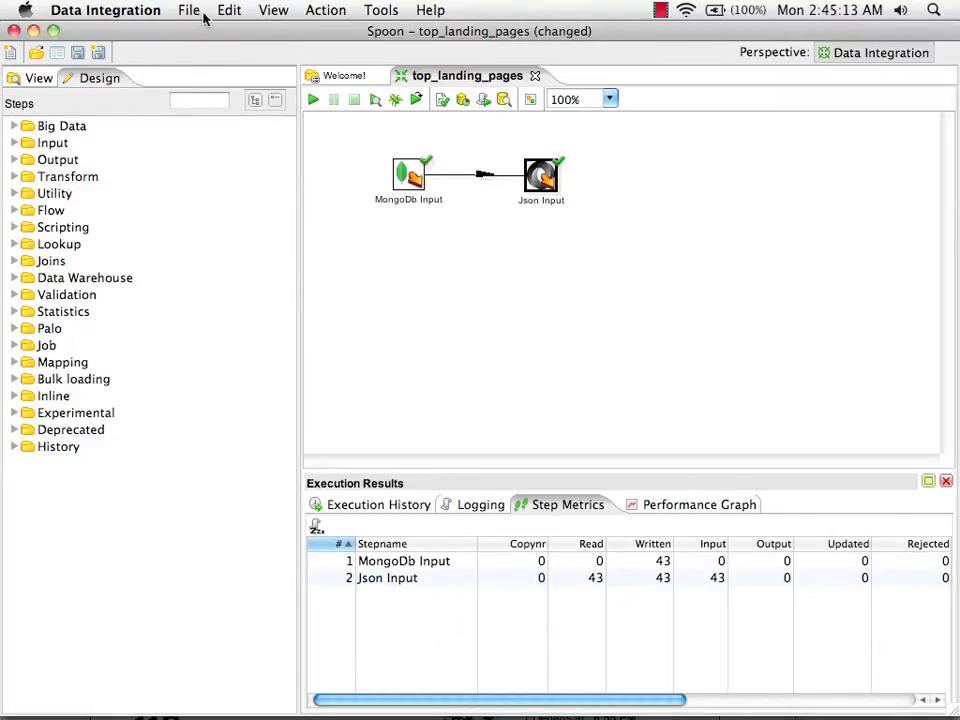
Step: Save the transformation as page_successions.ktr and confirm its properties
click(97, 53)
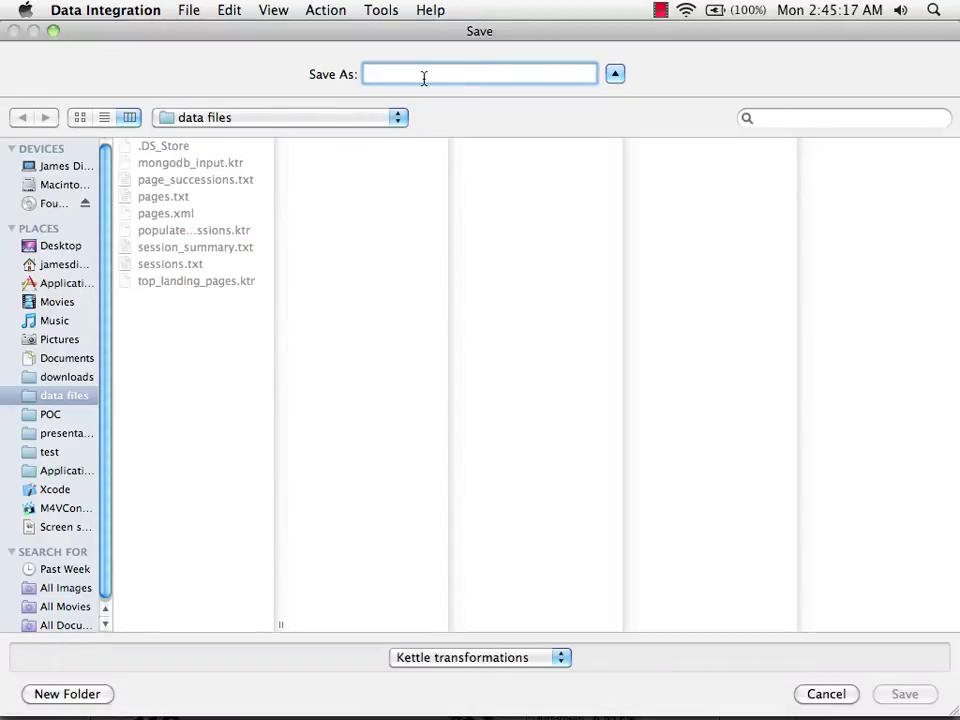
text(page_s)
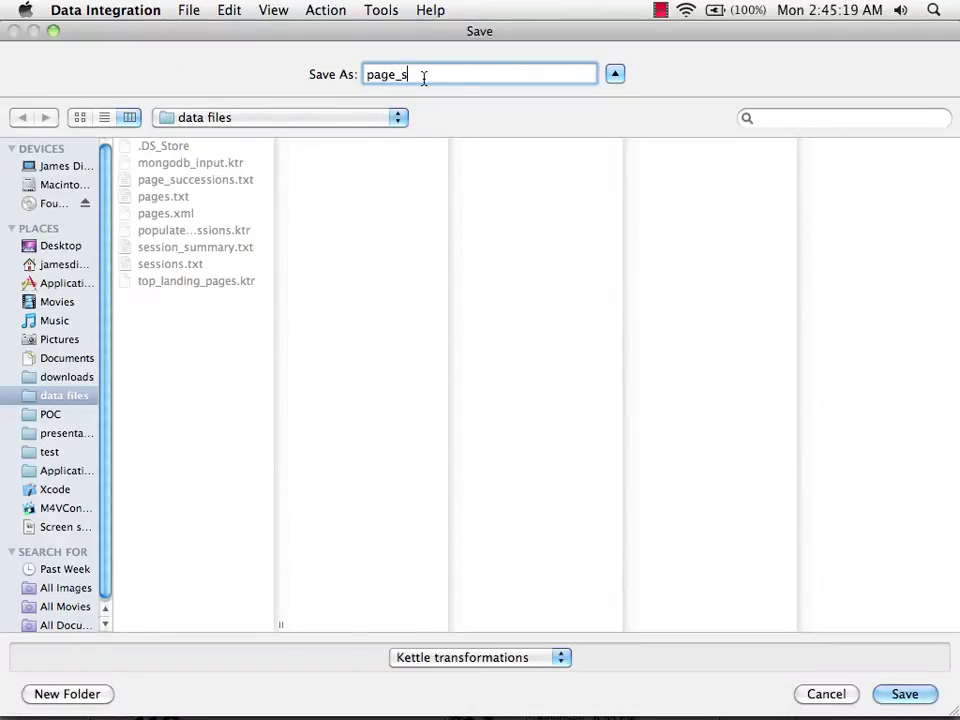
text(uccessions)
click(905, 692)
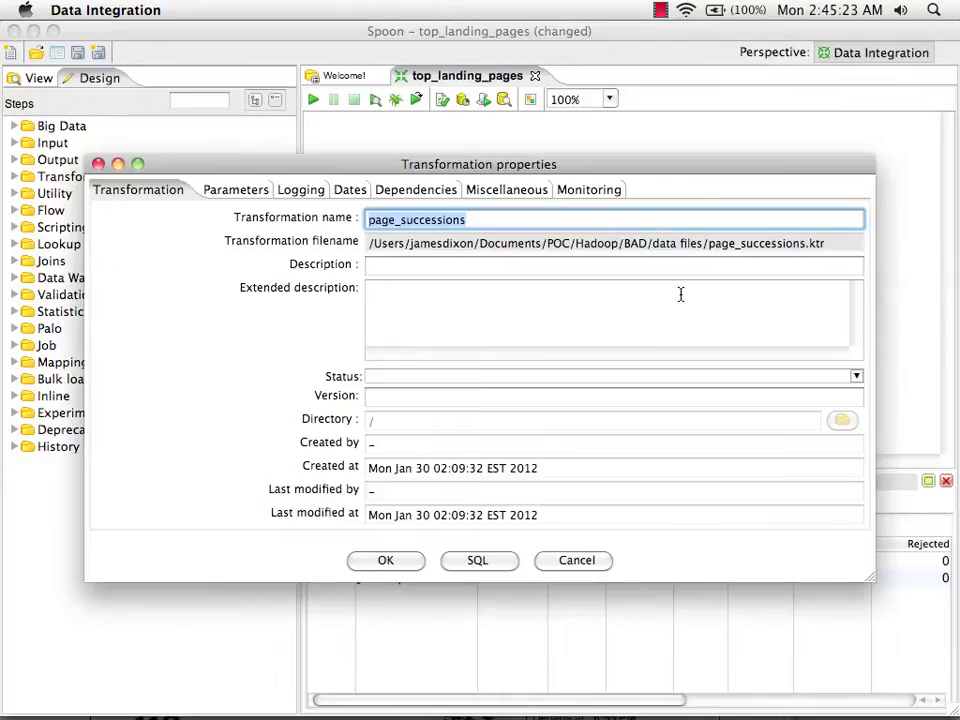
click(386, 561)
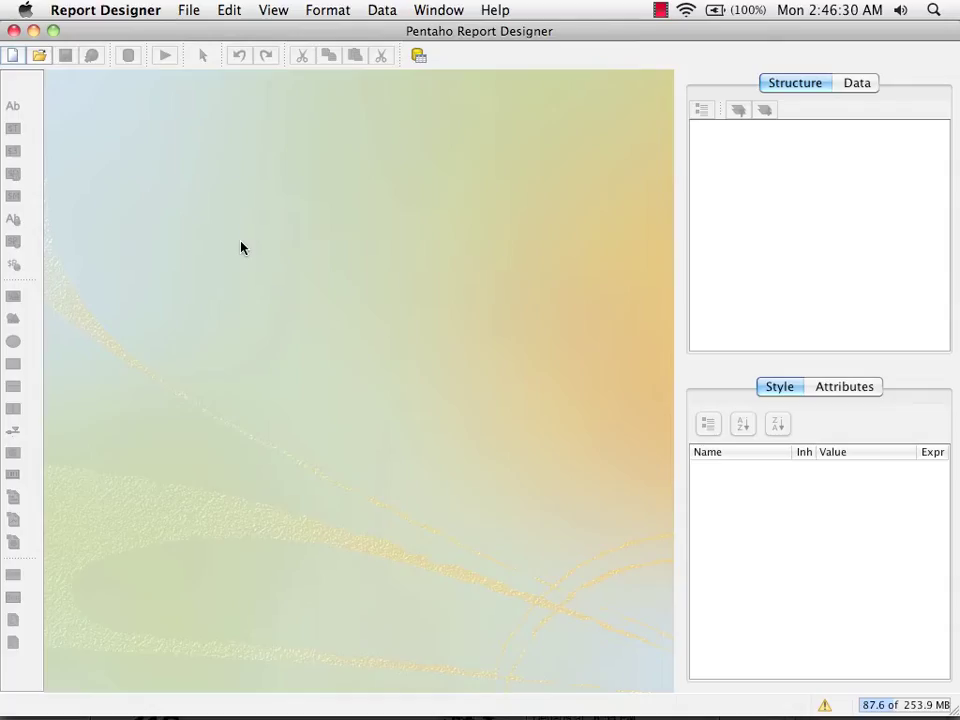
Step: Start the Report Wizard and add a Pentaho Data Integration data source
click(189, 10)
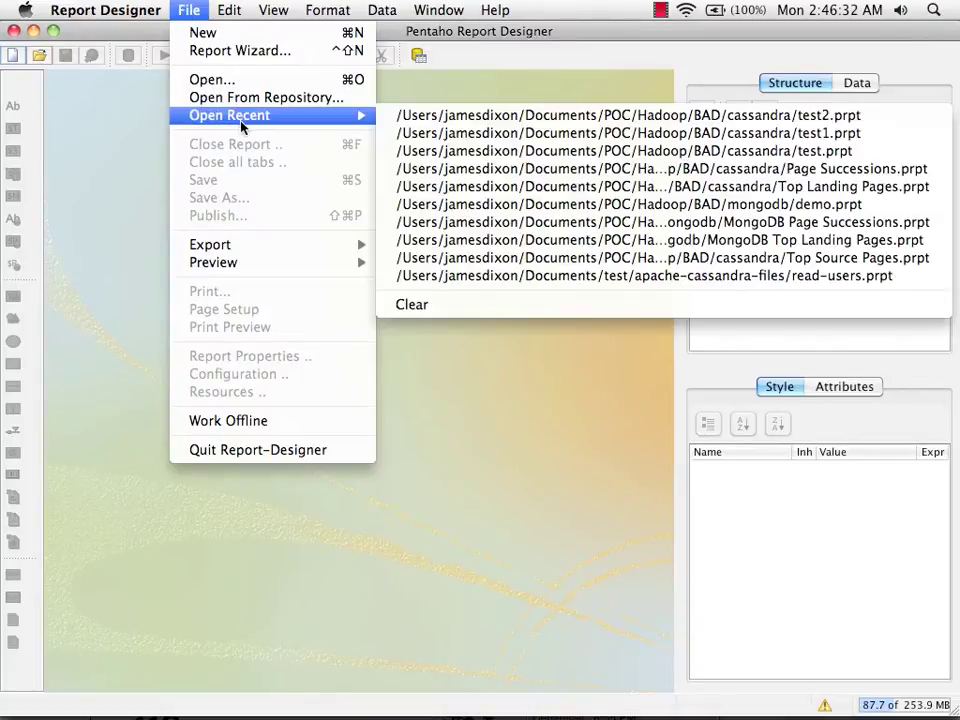
click(237, 53)
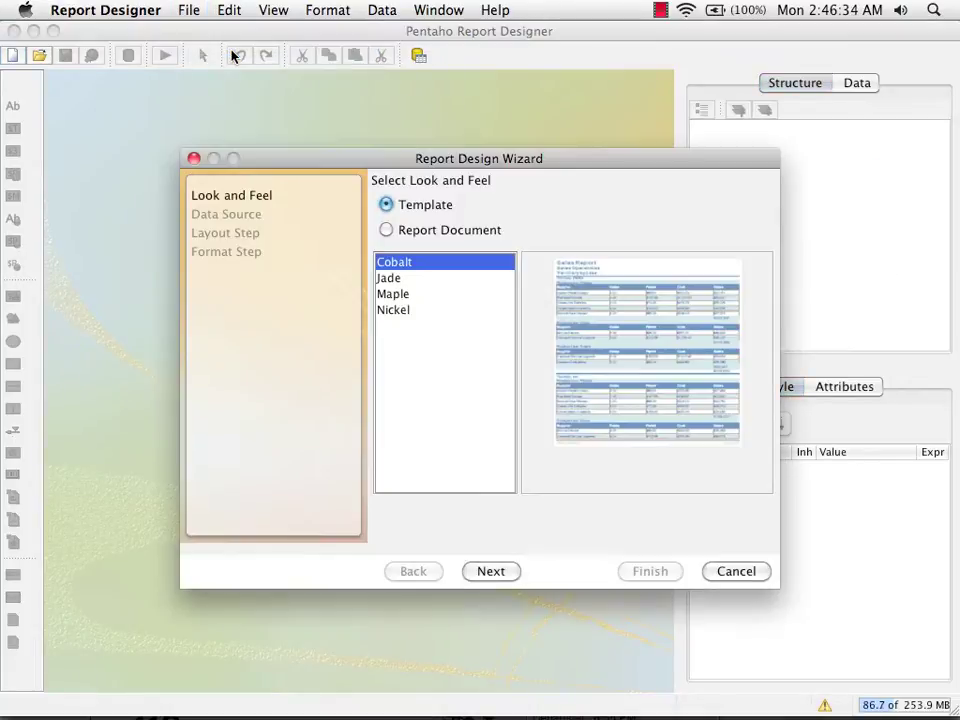
click(490, 571)
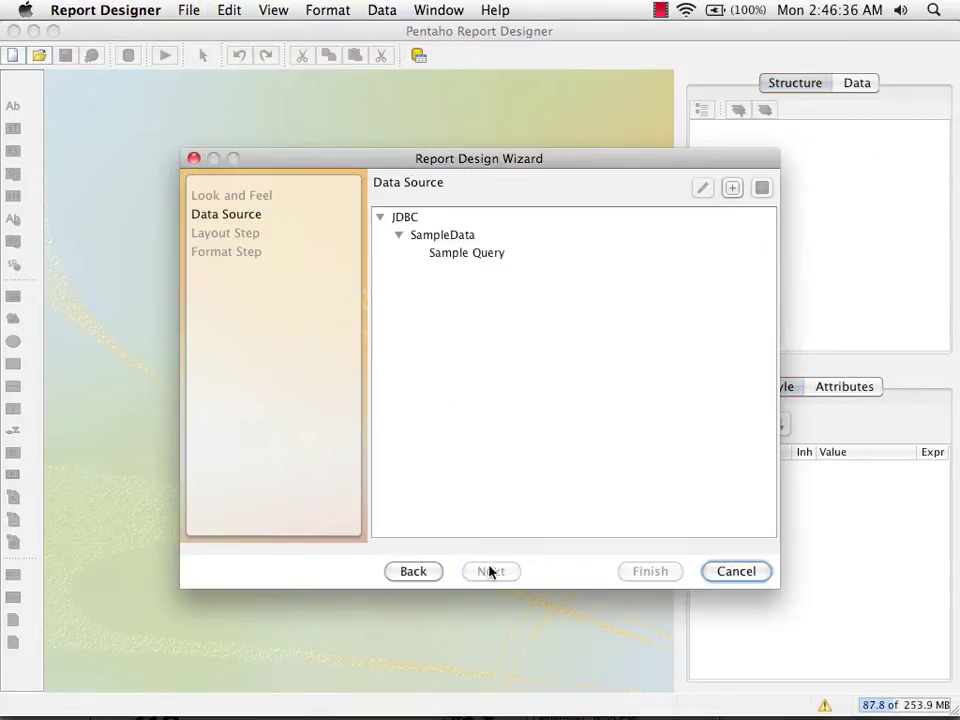
click(732, 188)
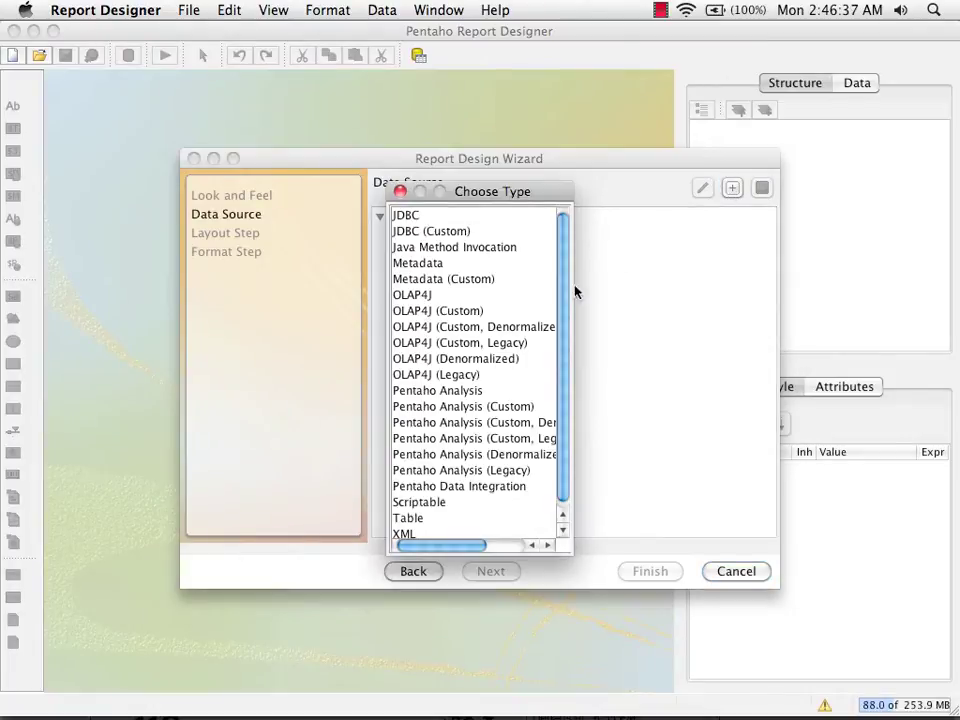
double_click(460, 486)
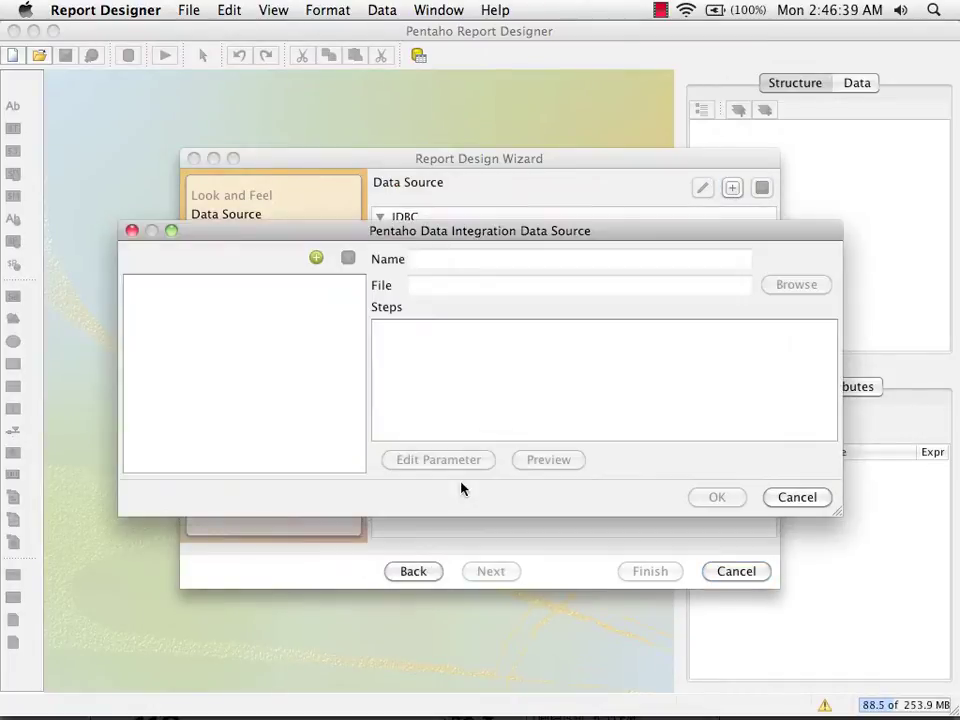
Step: Create a 'Page Successions' query on page_successions.ktr's Json Input step, preview it, and save
click(316, 258)
drag(458, 259, 408, 258)
text(Page)
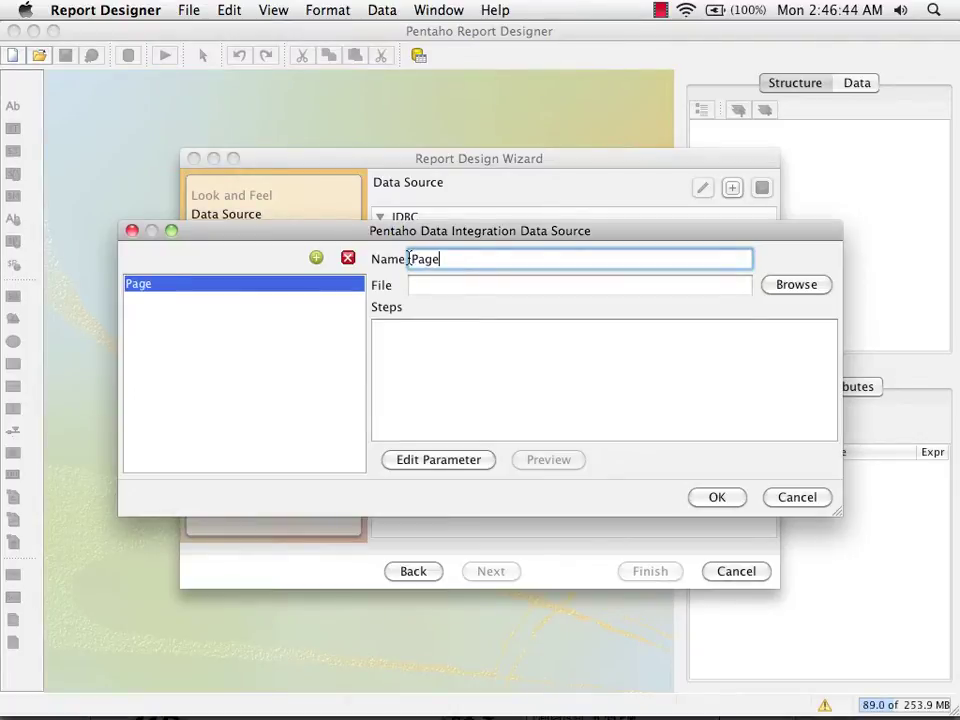
text( Successi)
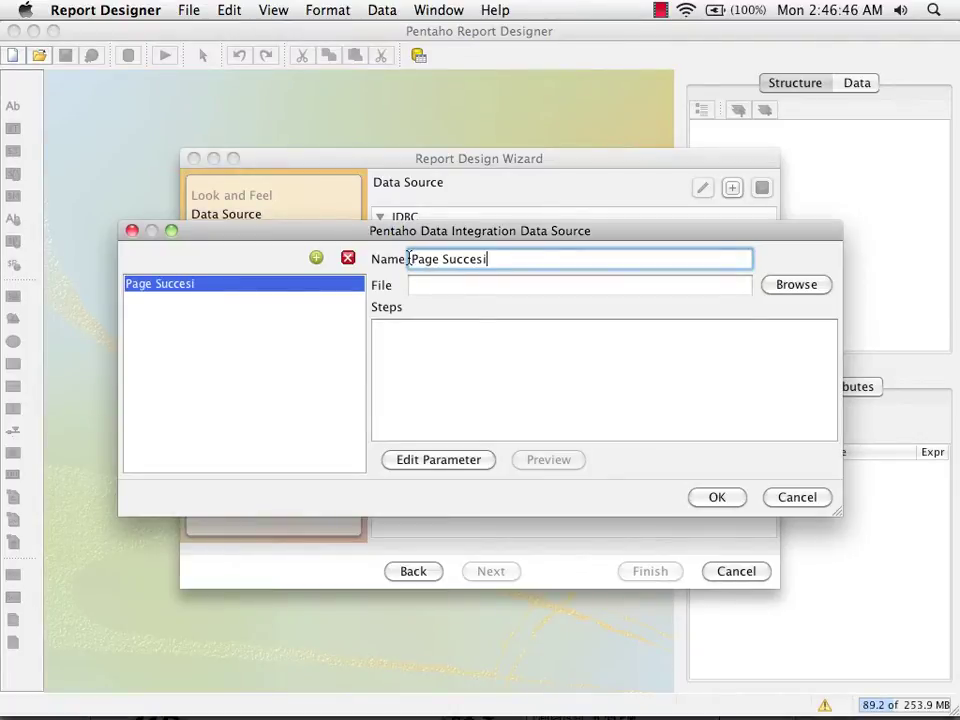
text(ons)
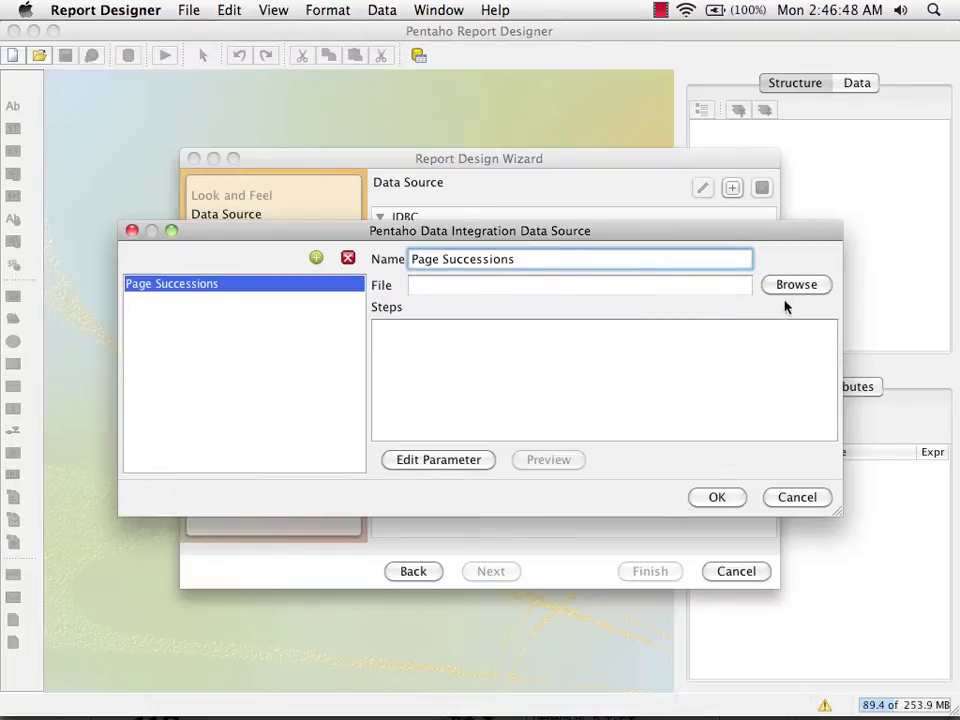
click(793, 289)
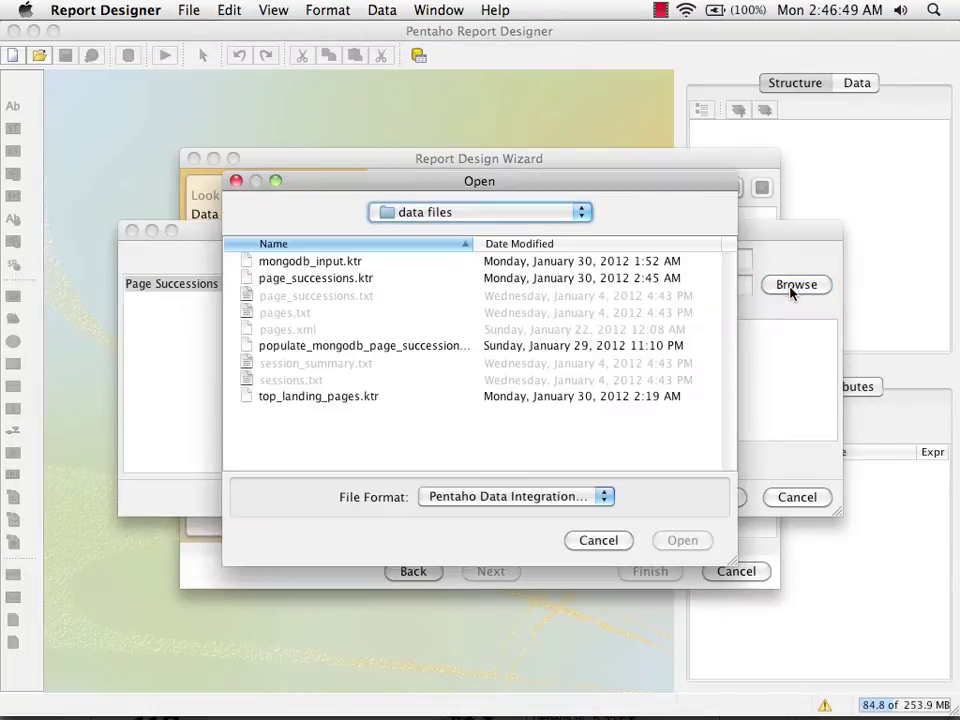
click(318, 279)
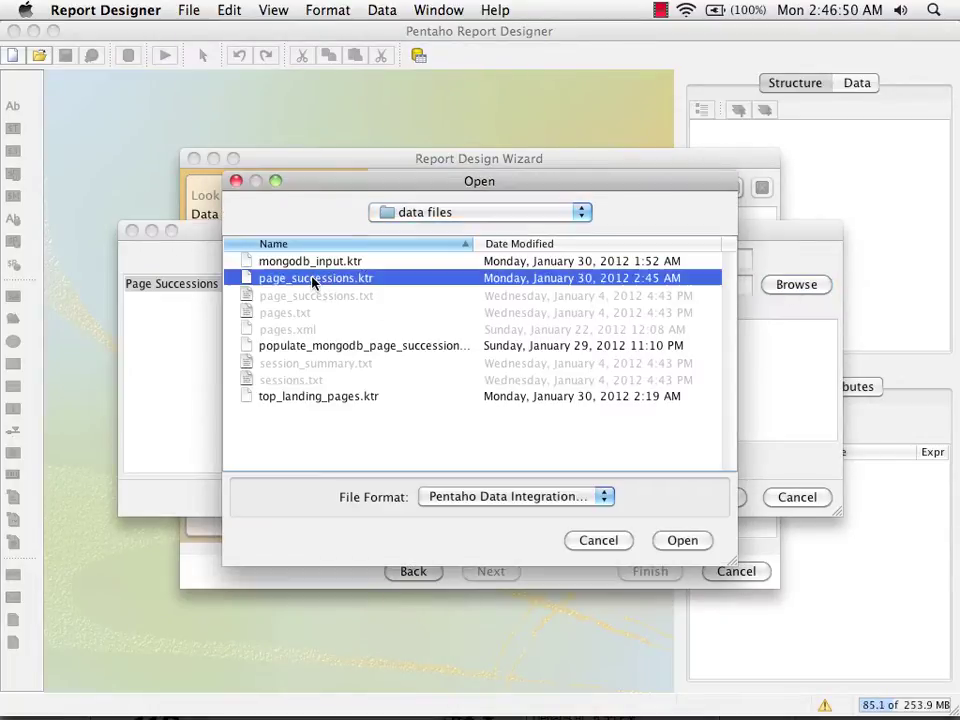
click(688, 540)
click(418, 330)
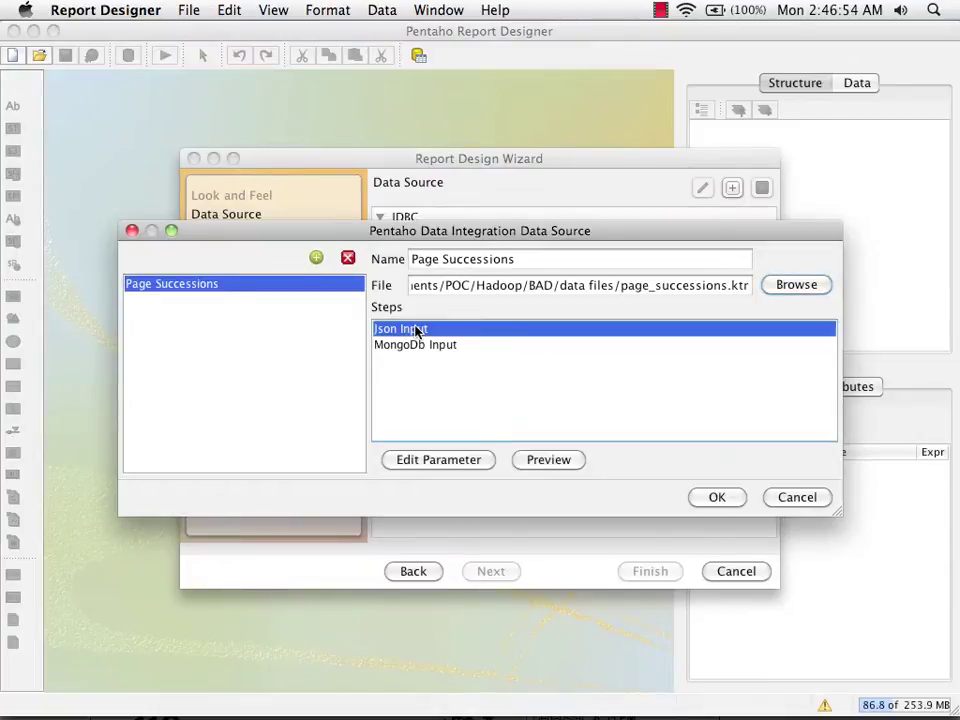
click(540, 460)
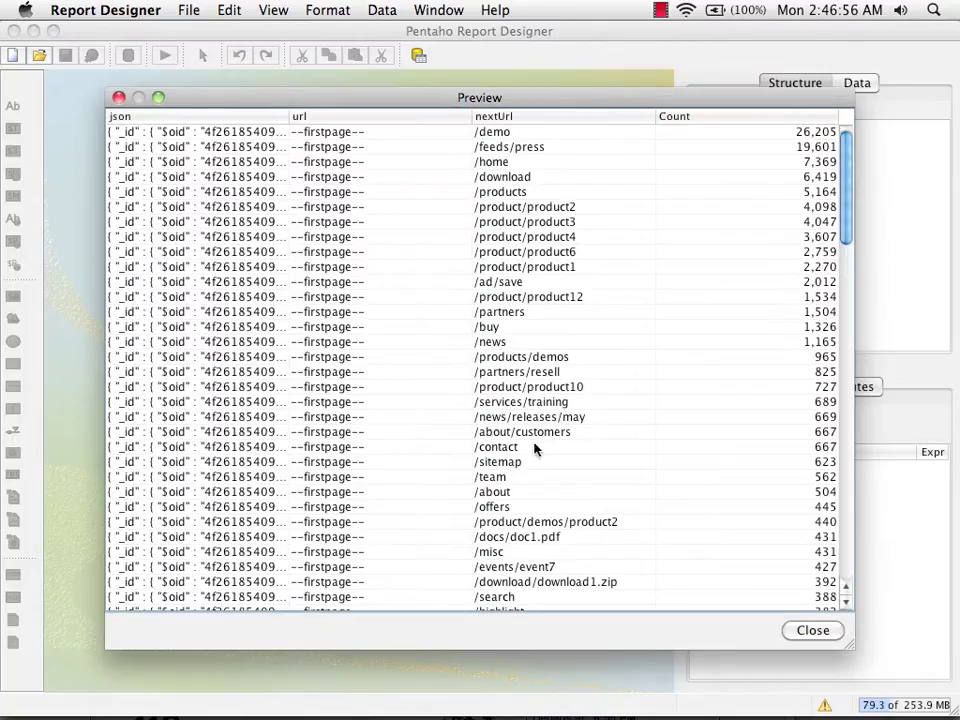
click(813, 630)
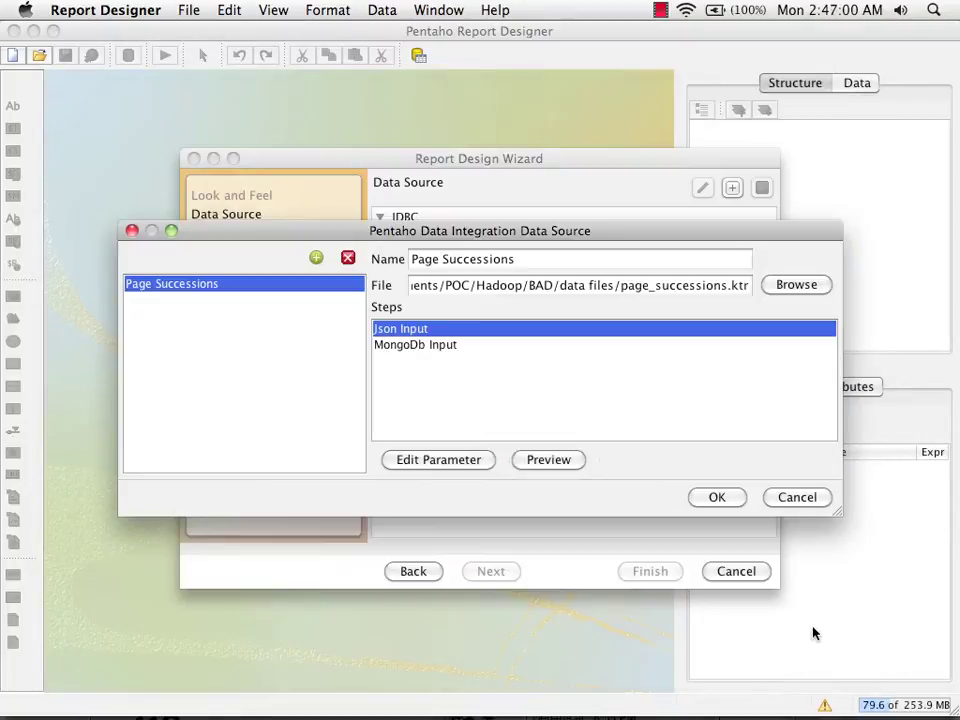
click(720, 497)
Step: Use Page Successions, group by url, and add nextUrl and Count as detail fields
click(486, 290)
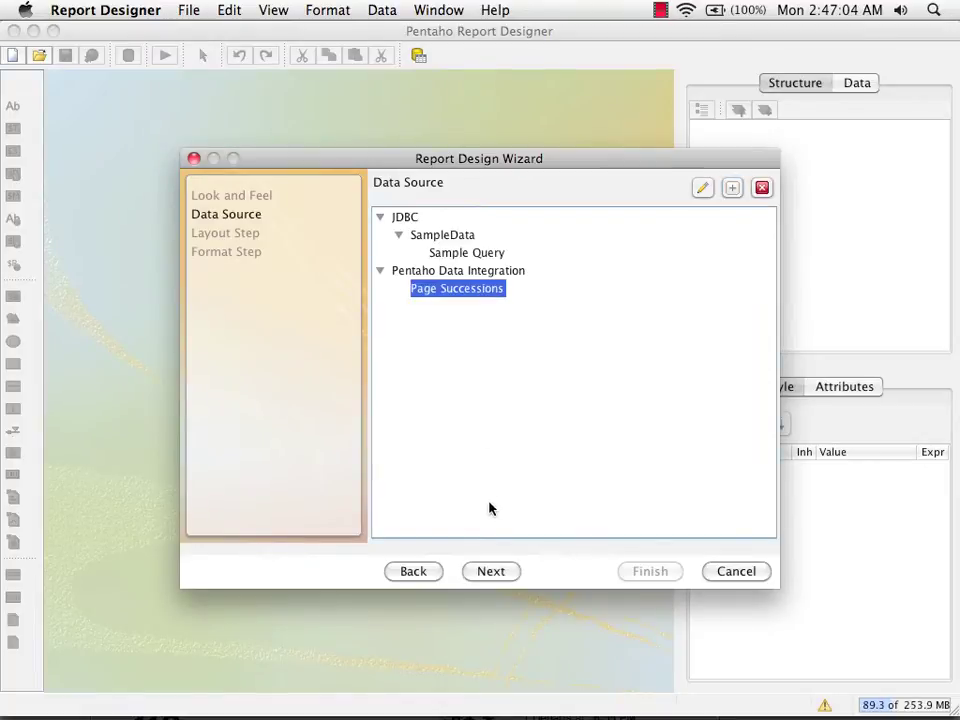
click(489, 571)
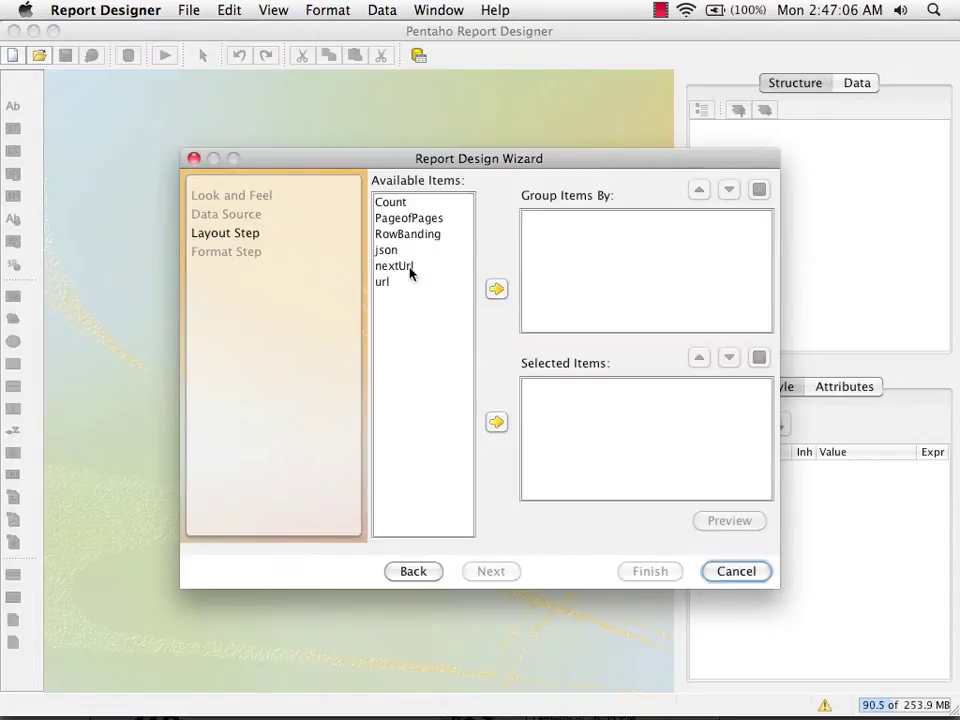
click(394, 281)
click(495, 289)
click(405, 266)
click(496, 422)
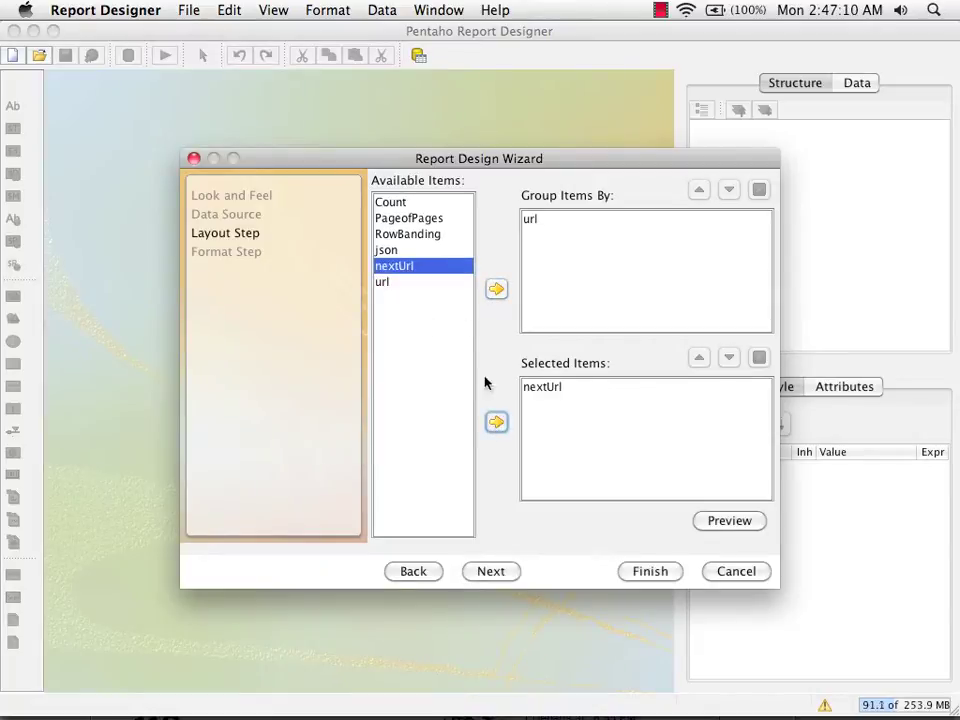
click(422, 203)
click(497, 423)
click(491, 571)
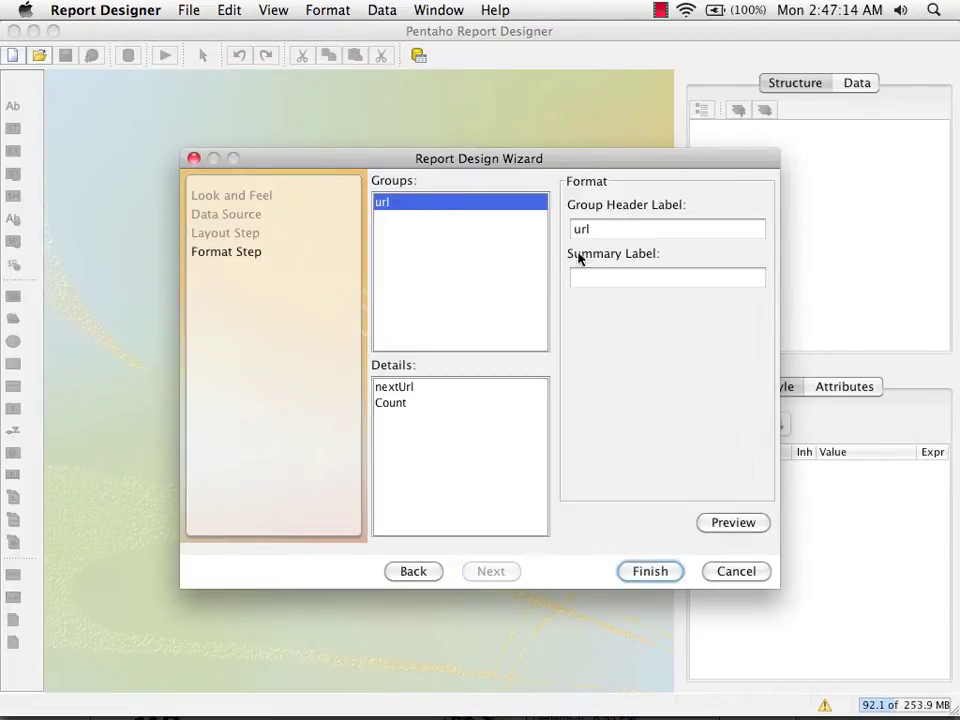
Step: Label the url group 'Source Page:' and the nextUrl column 'Destination Page'
drag(596, 228, 568, 228)
text(Source Page)
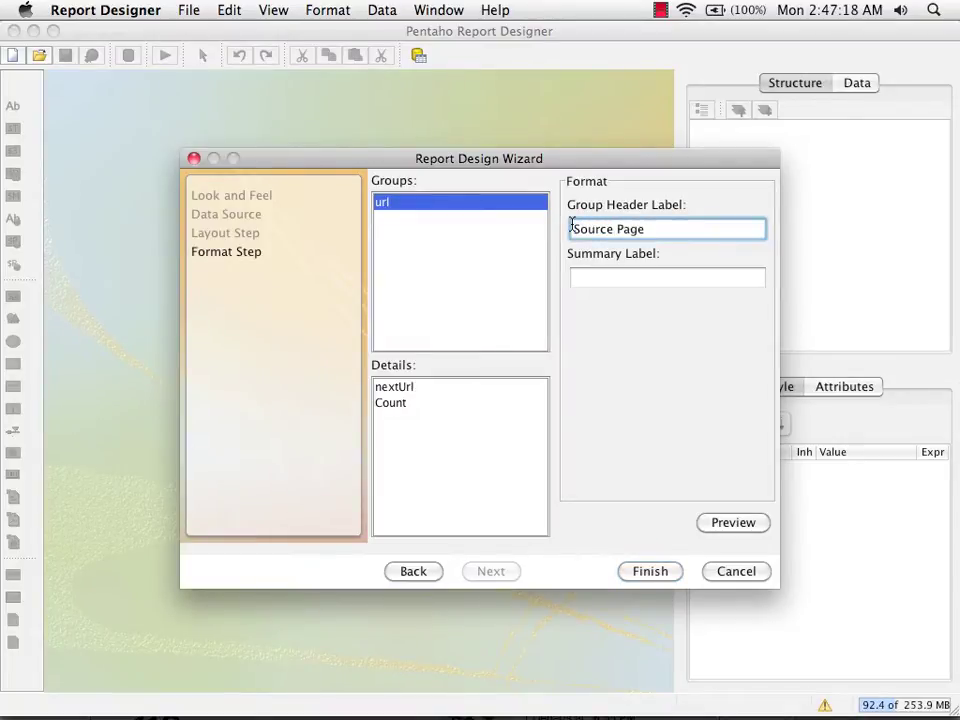
text(:)
click(429, 388)
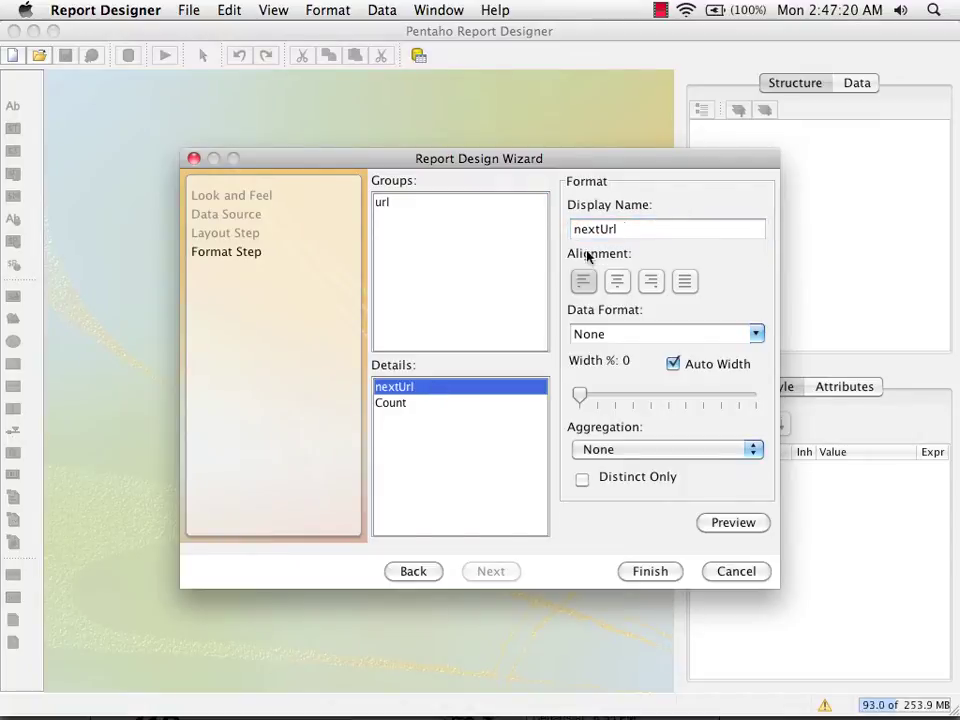
drag(626, 231, 568, 231)
text(Destination)
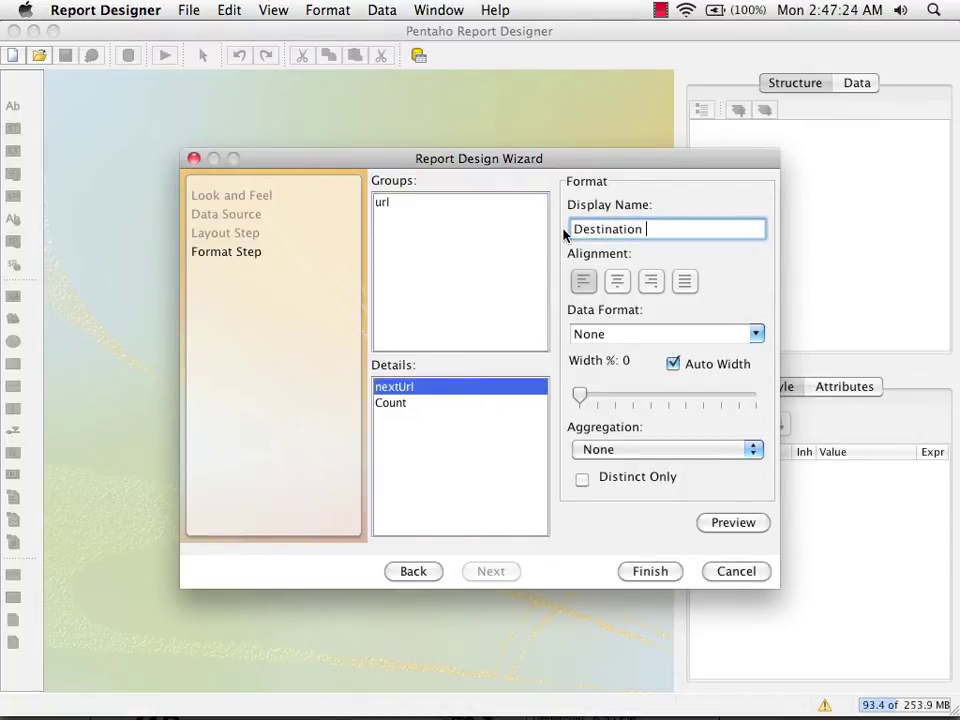
text( Page)
Step: Format Count as #,###;(#,###) and set its aggregation to Sum
click(475, 403)
click(756, 334)
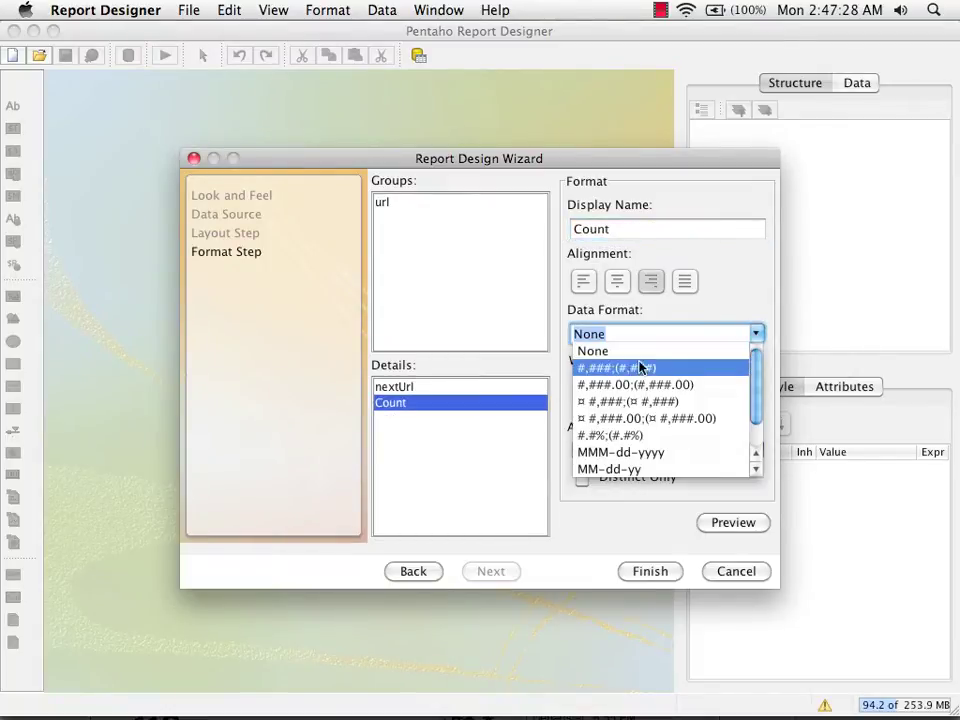
click(631, 373)
click(753, 449)
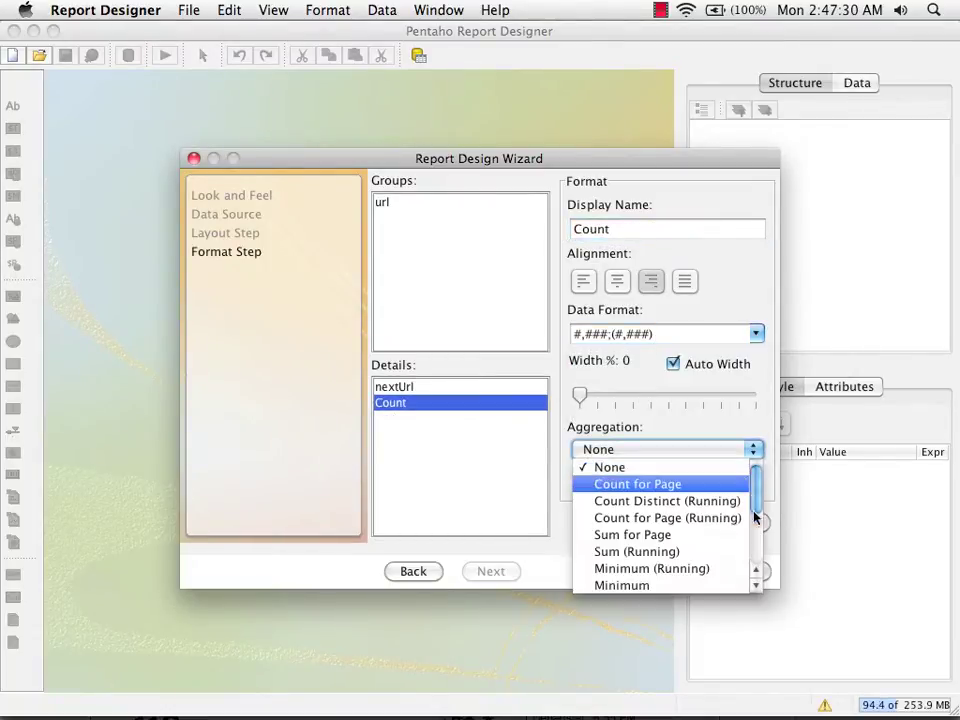
drag(754, 519, 757, 545)
click(660, 520)
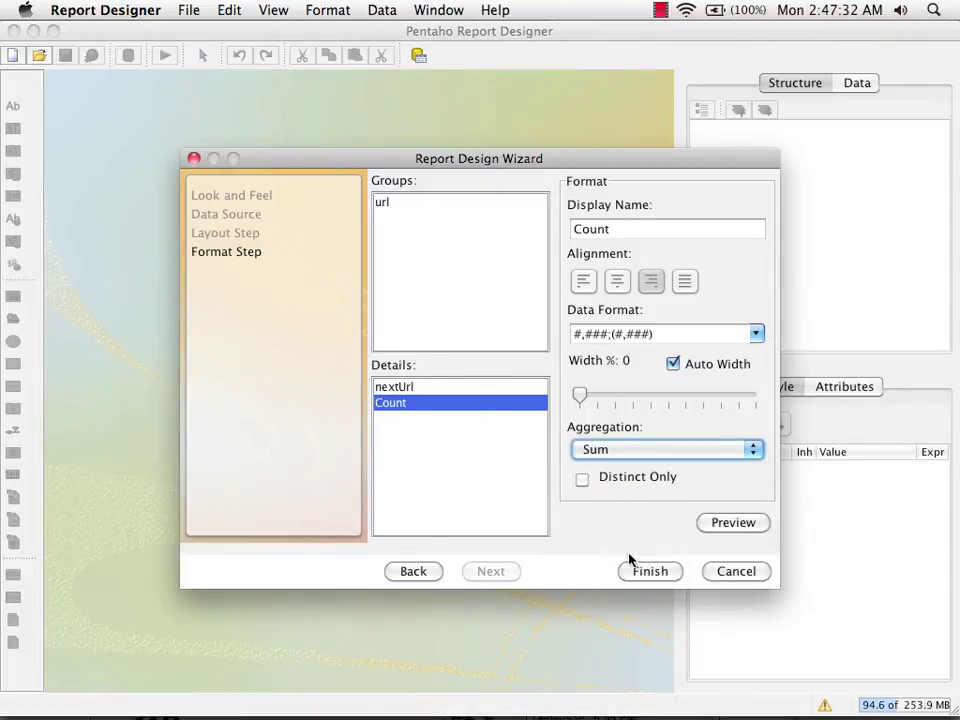
Step: Finish the wizard and change the report title to 'Page Successions'
click(658, 571)
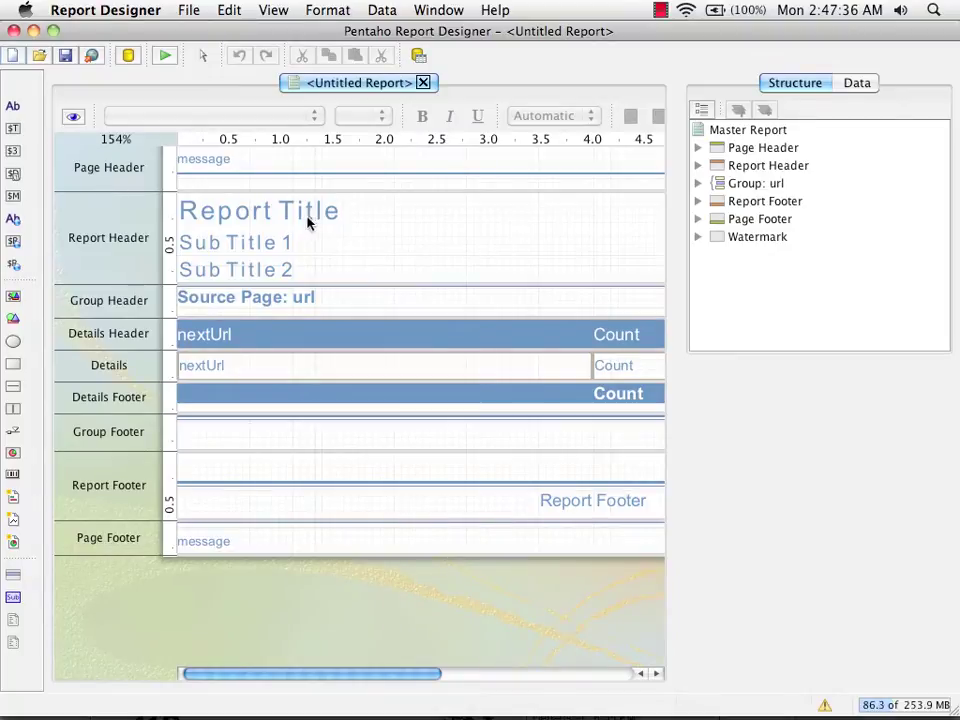
double_click(305, 222)
drag(294, 204, 158, 205)
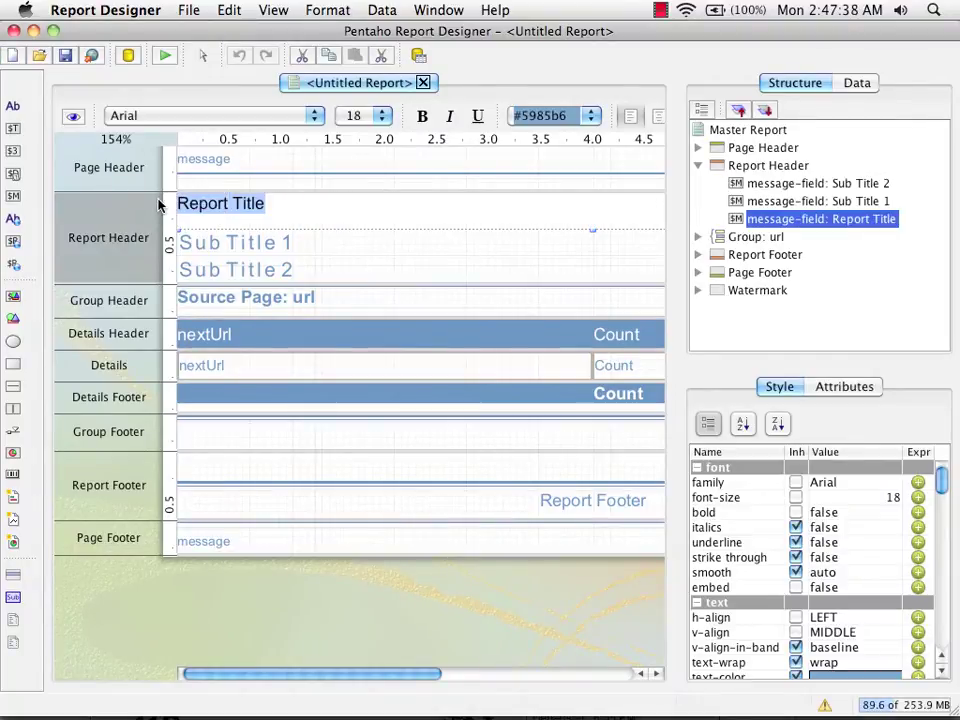
text(Page Suc)
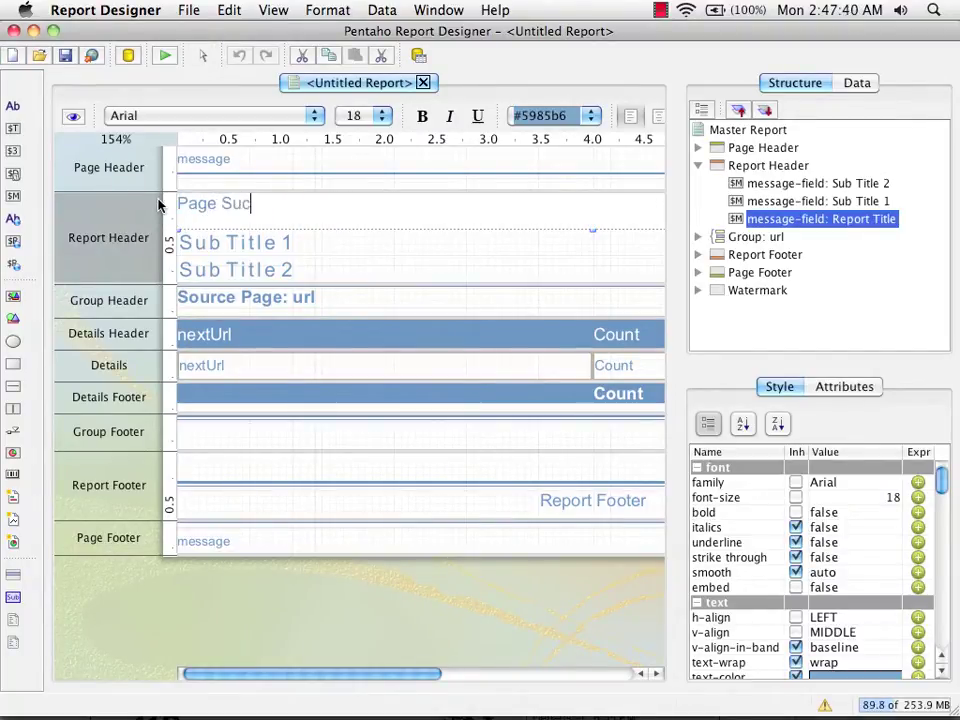
text(cessions)
key(Return)
Step: Delete the text of both Sub Title 1 and Sub Title 2 labels
click(230, 244)
double_click(261, 240)
drag(261, 240, 175, 237)
key(BackSpace)
click(201, 269)
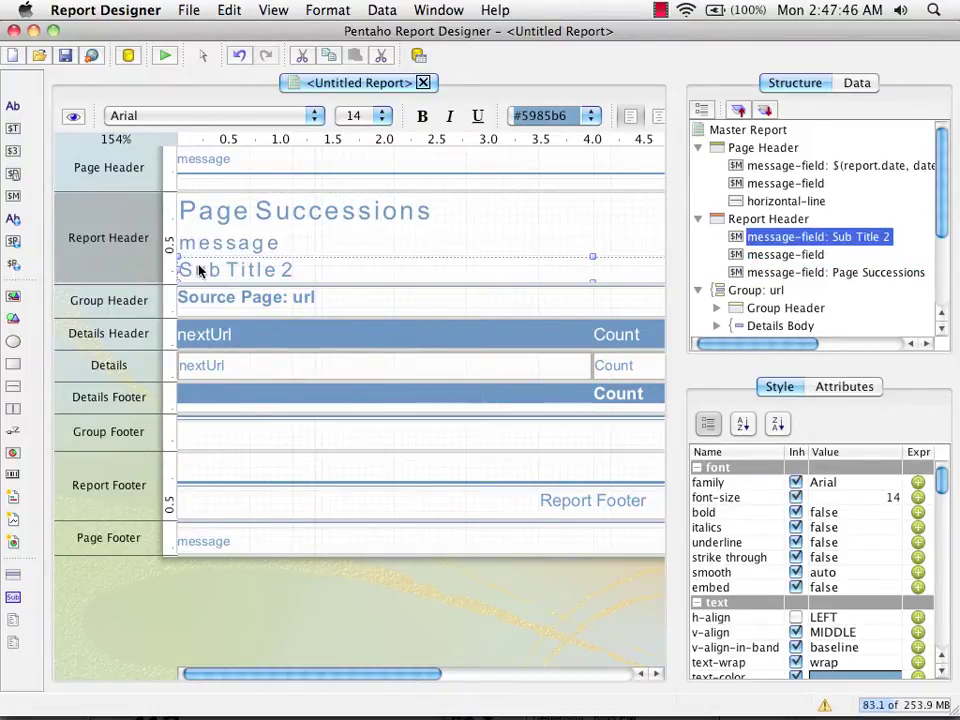
double_click(244, 263)
drag(244, 263, 167, 265)
key(BackSpace)
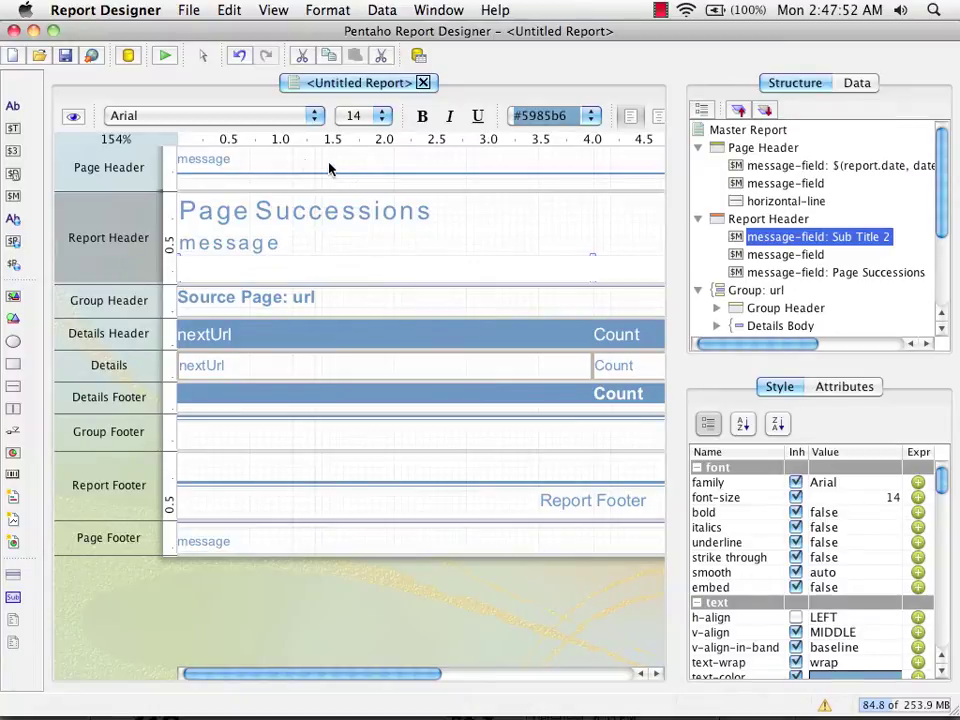
Step: Preview the Page Successions report at 100% zoom, then show the Data sets panel
click(73, 117)
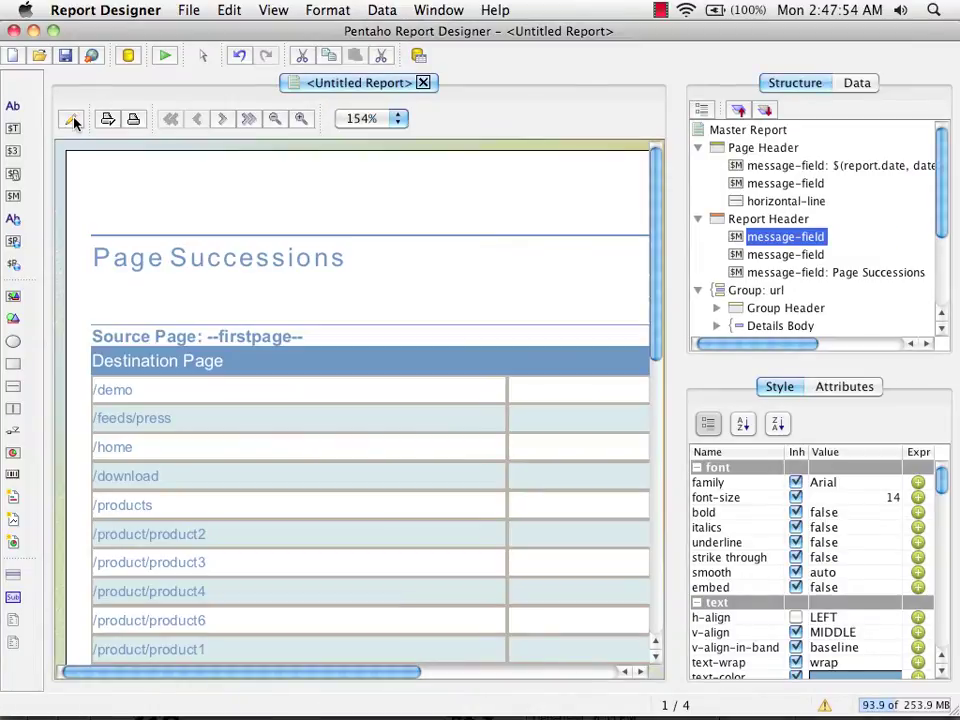
click(352, 118)
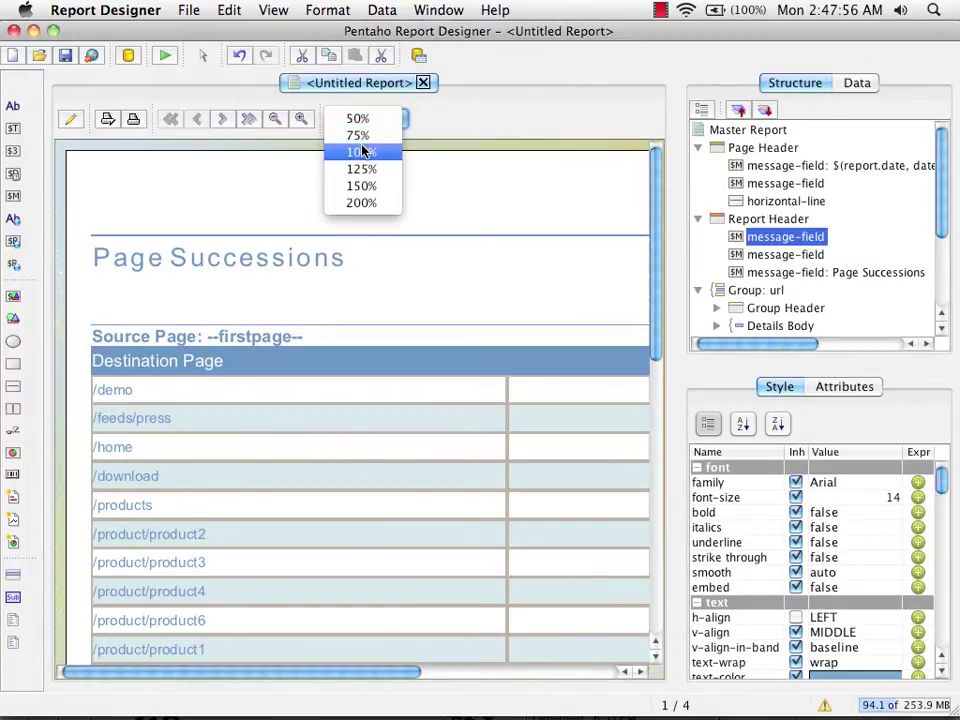
click(362, 152)
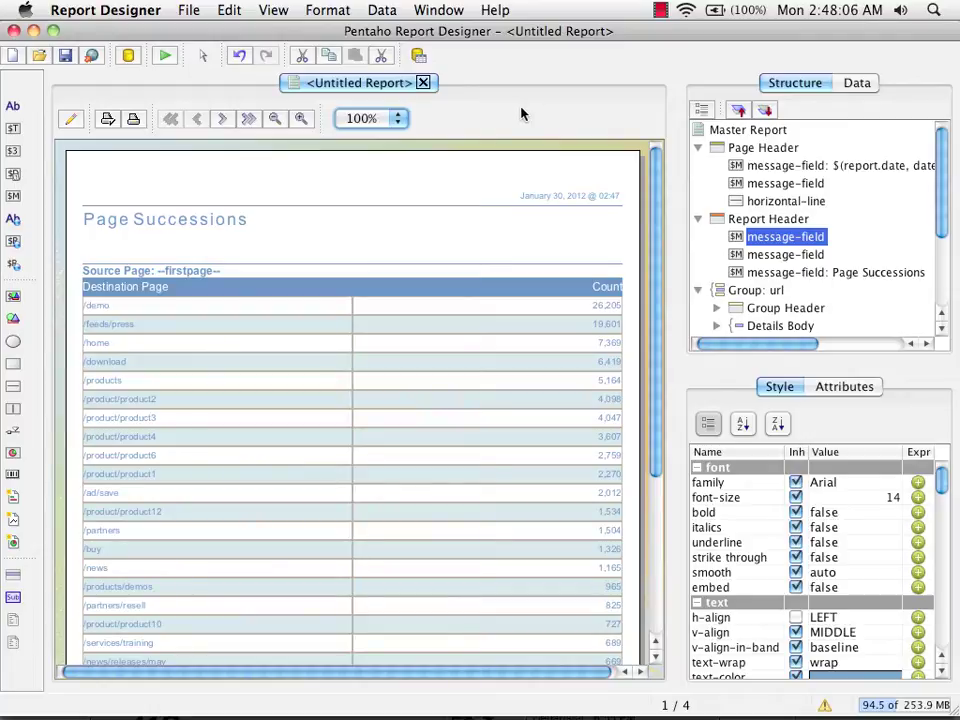
click(858, 83)
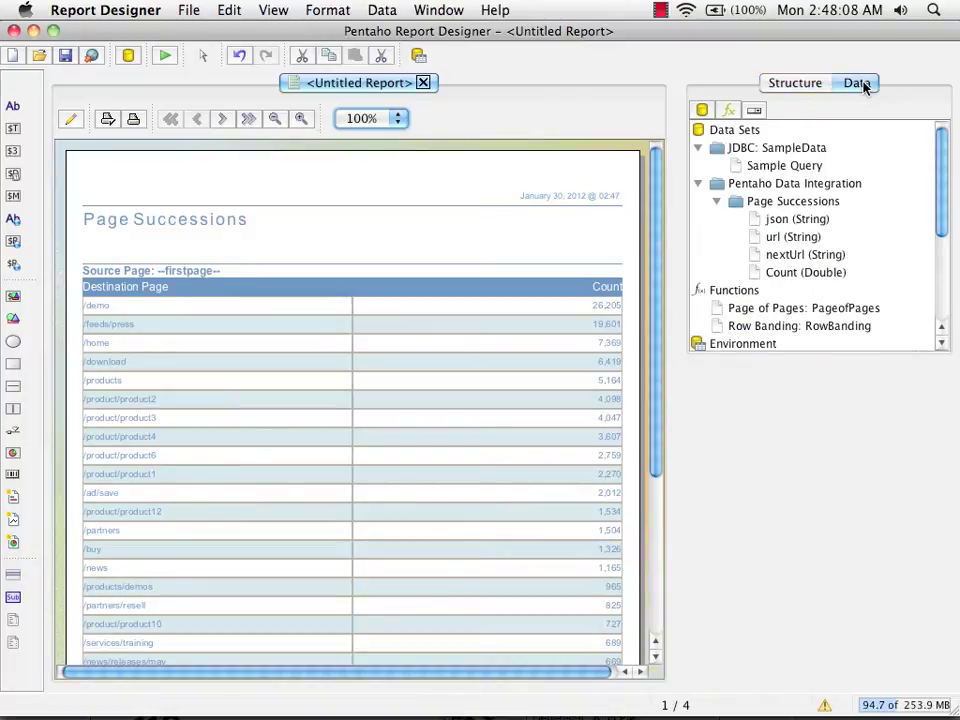
Step: Add an XML data source using the pages.xml file from the data files folder
click(705, 110)
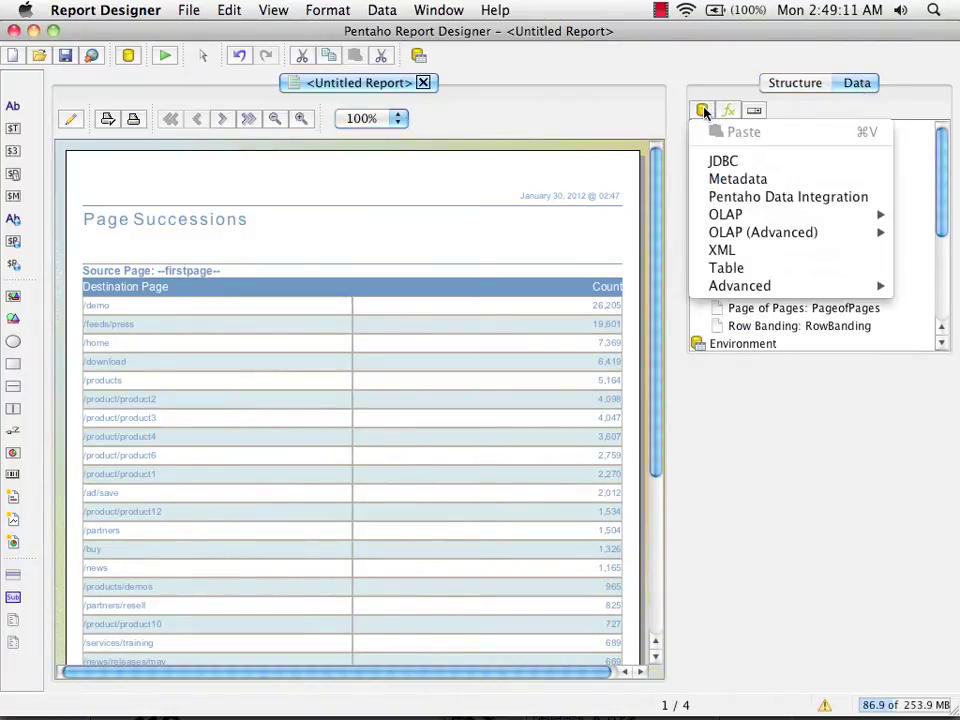
click(745, 253)
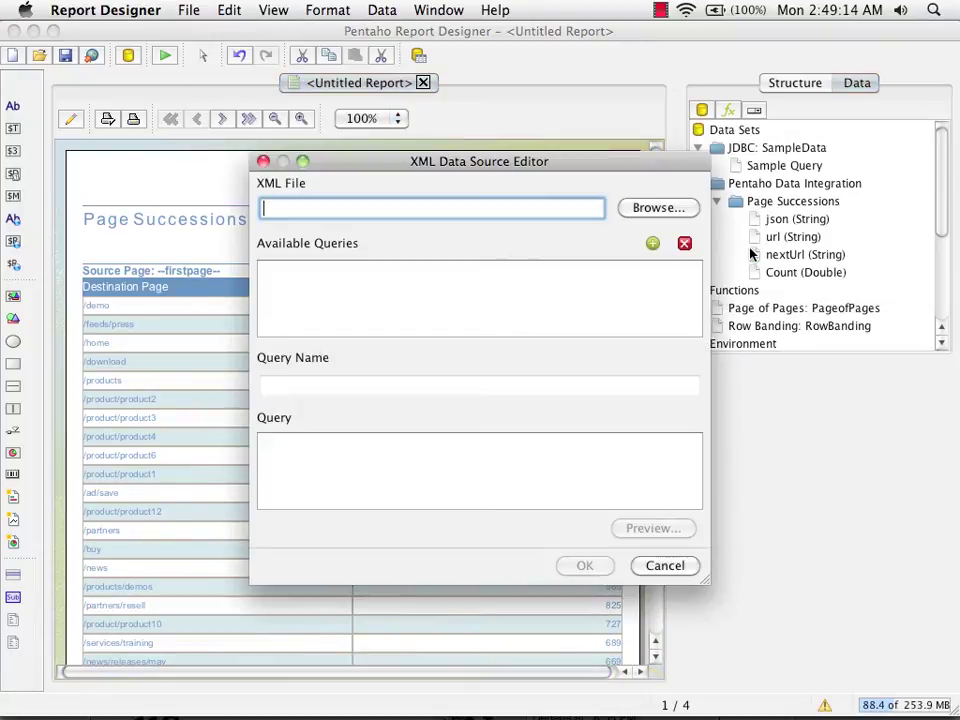
click(645, 207)
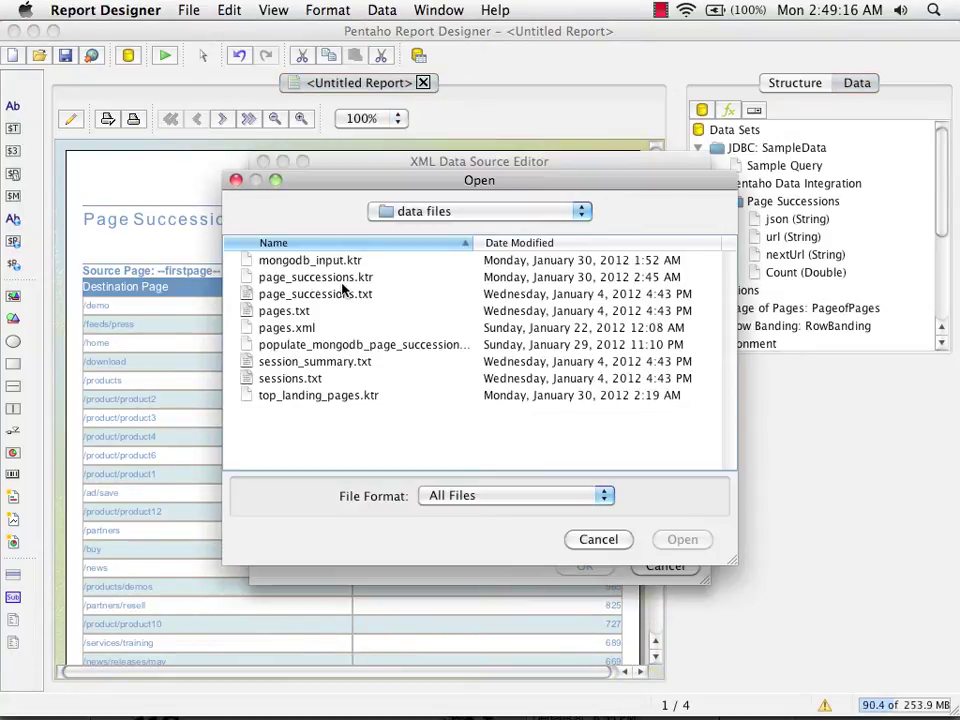
click(277, 329)
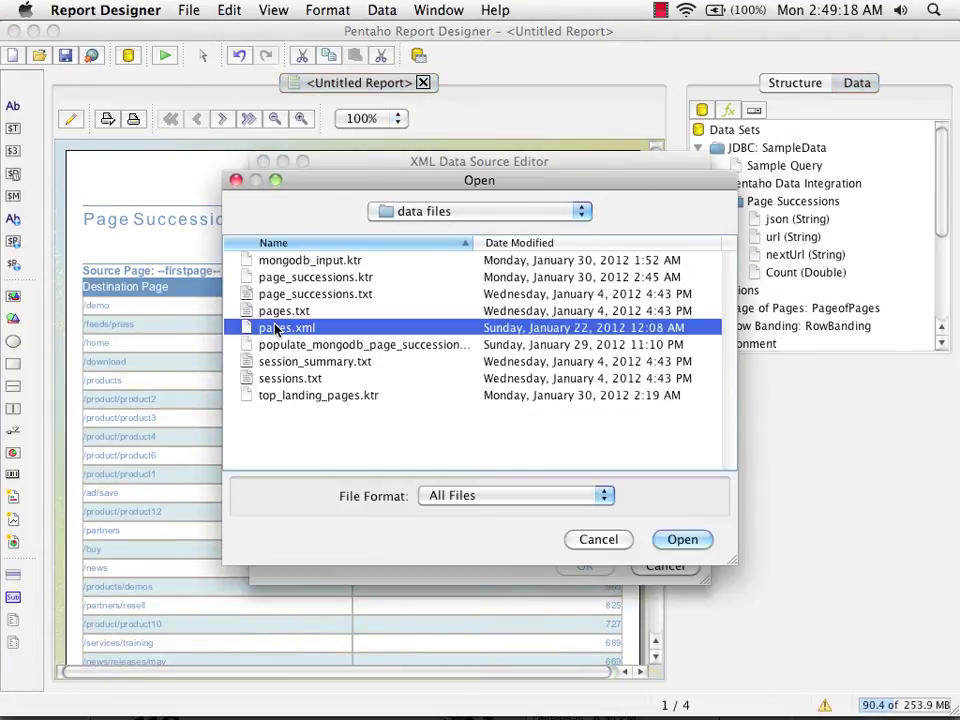
click(681, 540)
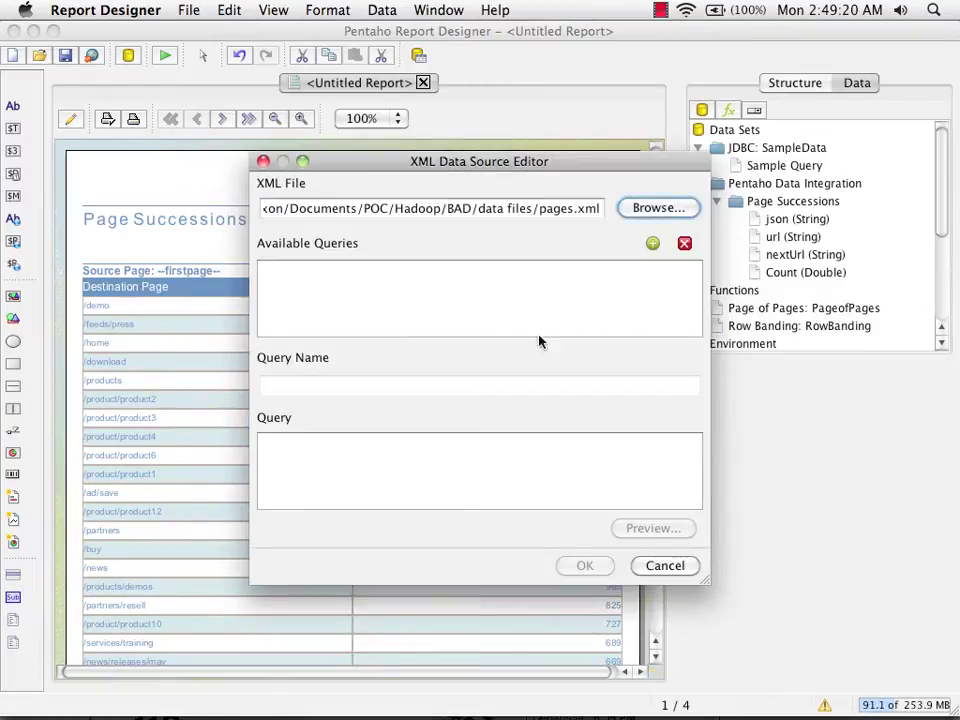
Step: Add a PageList query with XPath /pages/page, preview its rows, and save the source
click(651, 244)
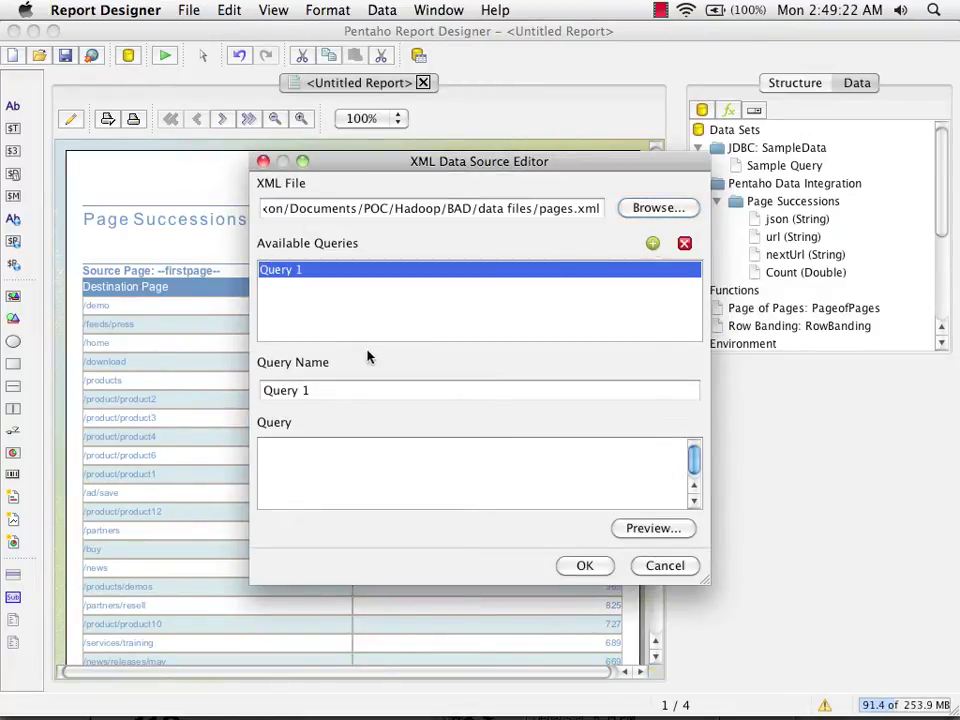
click(321, 390)
drag(321, 390, 240, 393)
text(Page)
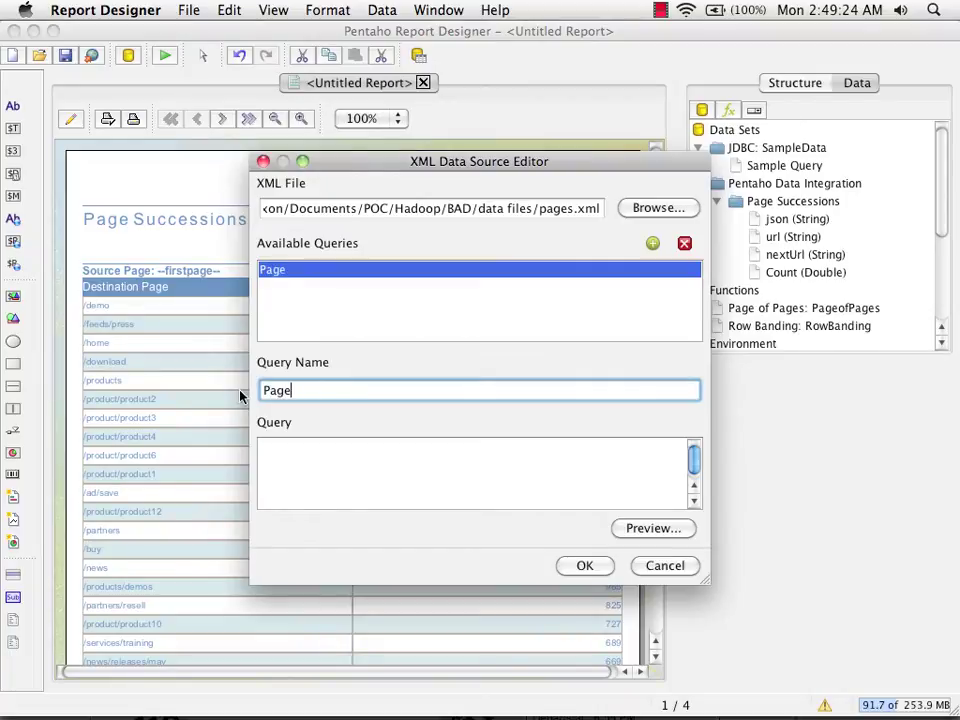
text(List)
click(427, 480)
text(/pages/page)
click(655, 528)
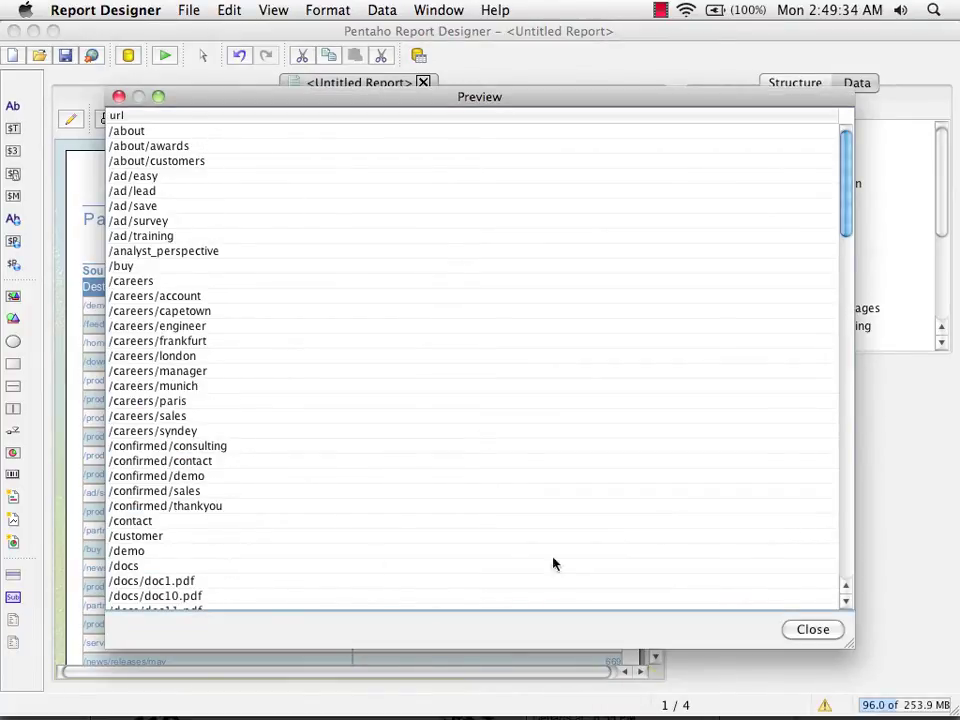
click(812, 630)
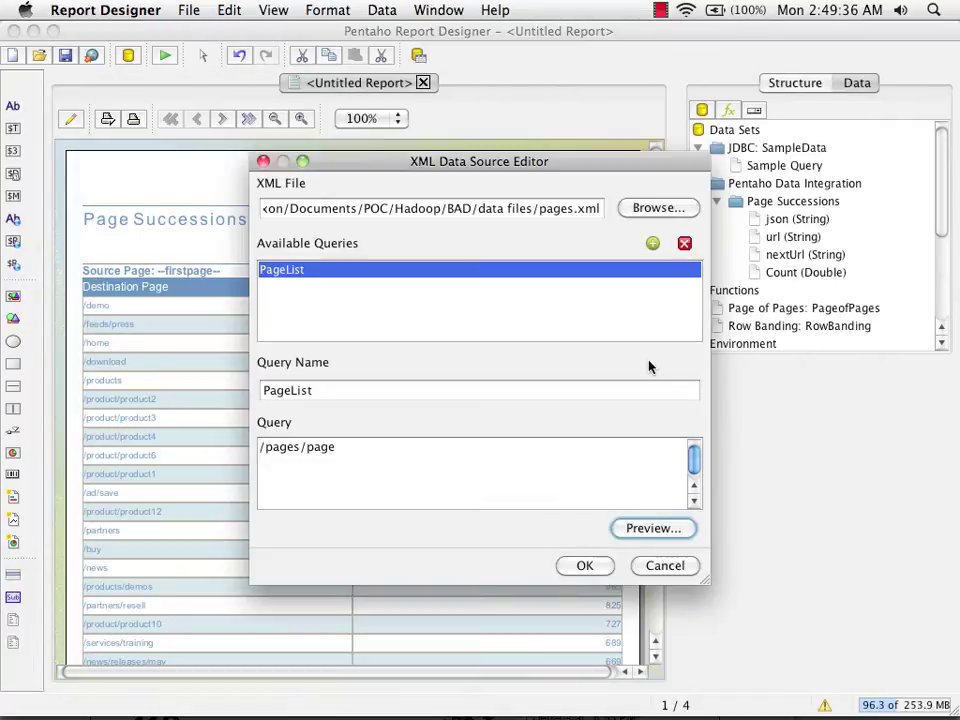
click(584, 566)
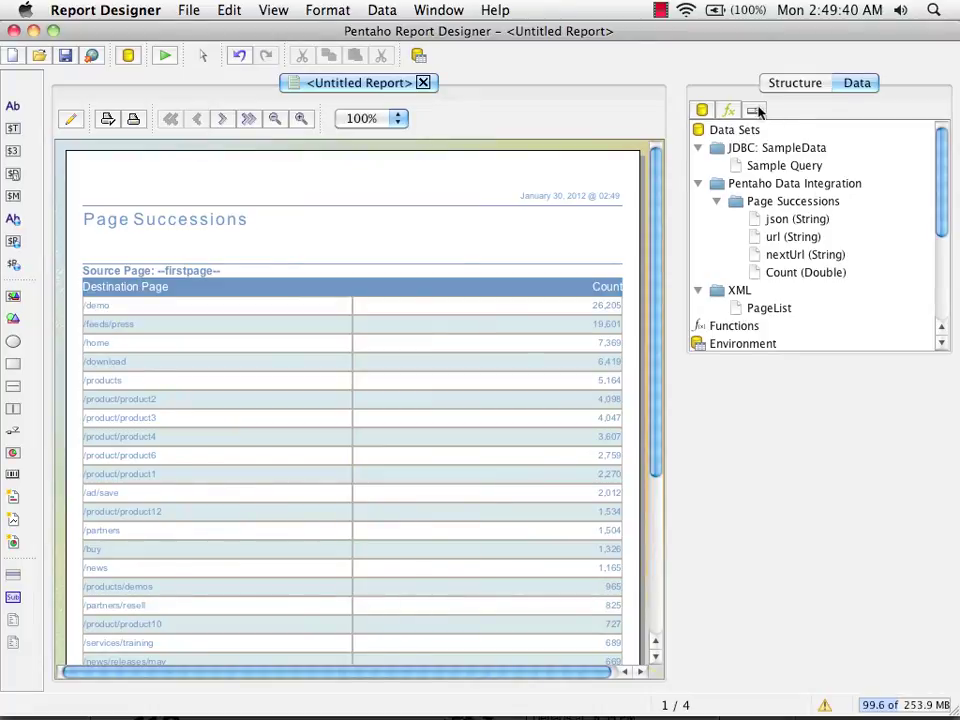
Step: Add a new report parameter with name and label both set to 'Page'
click(753, 111)
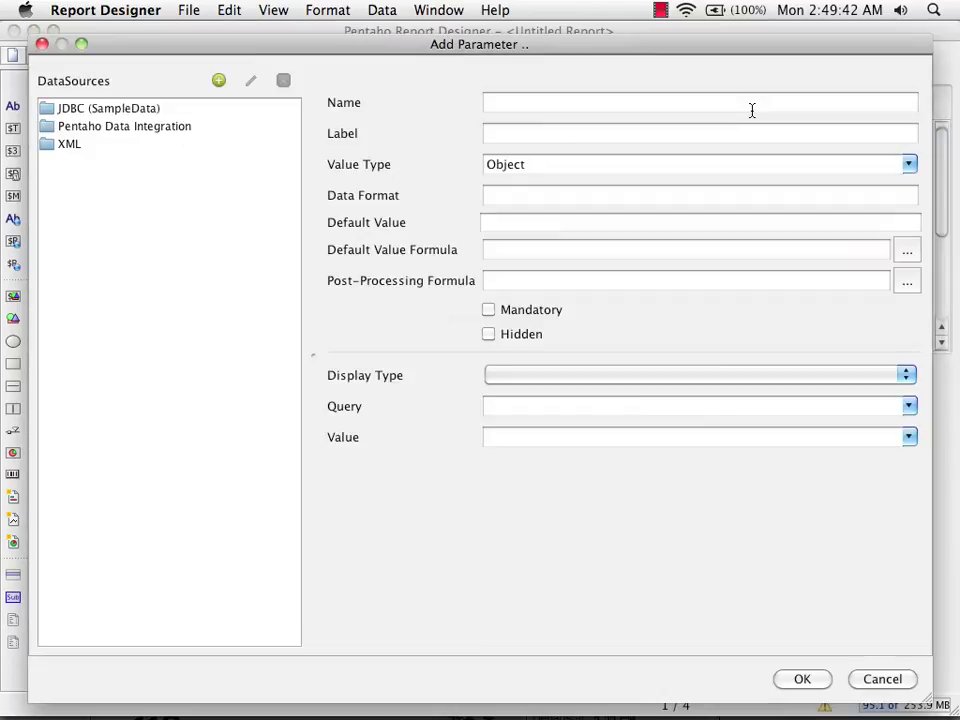
click(507, 101)
text(Page)
key(Tab)
text(Page)
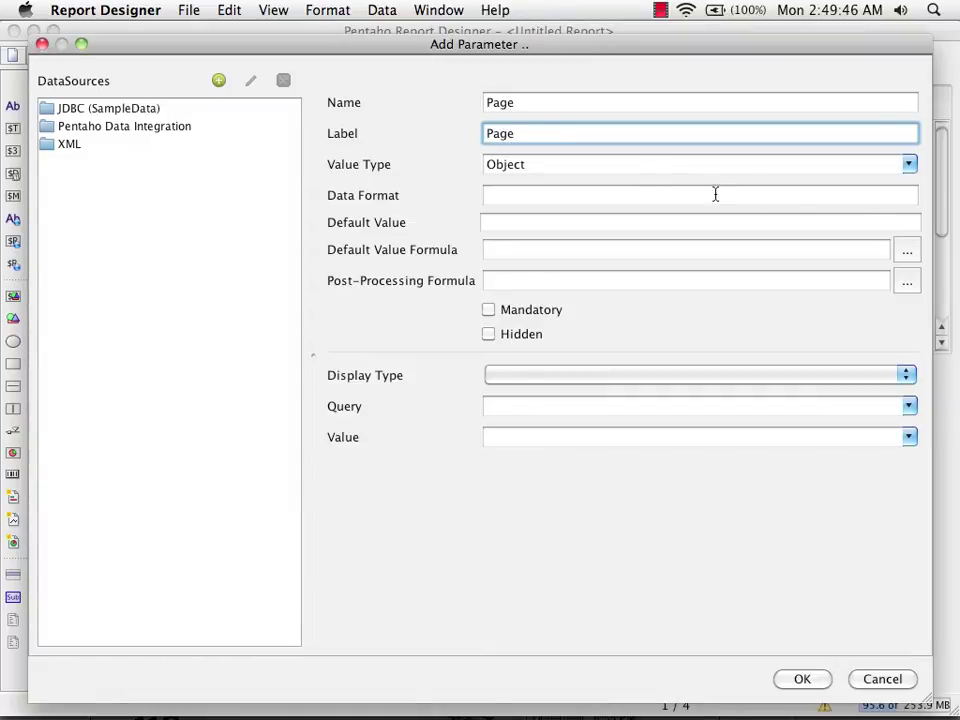
Step: Make Page a String parameter shown as a Drop Down filled from the PageList query
click(909, 163)
drag(910, 250, 909, 182)
click(718, 180)
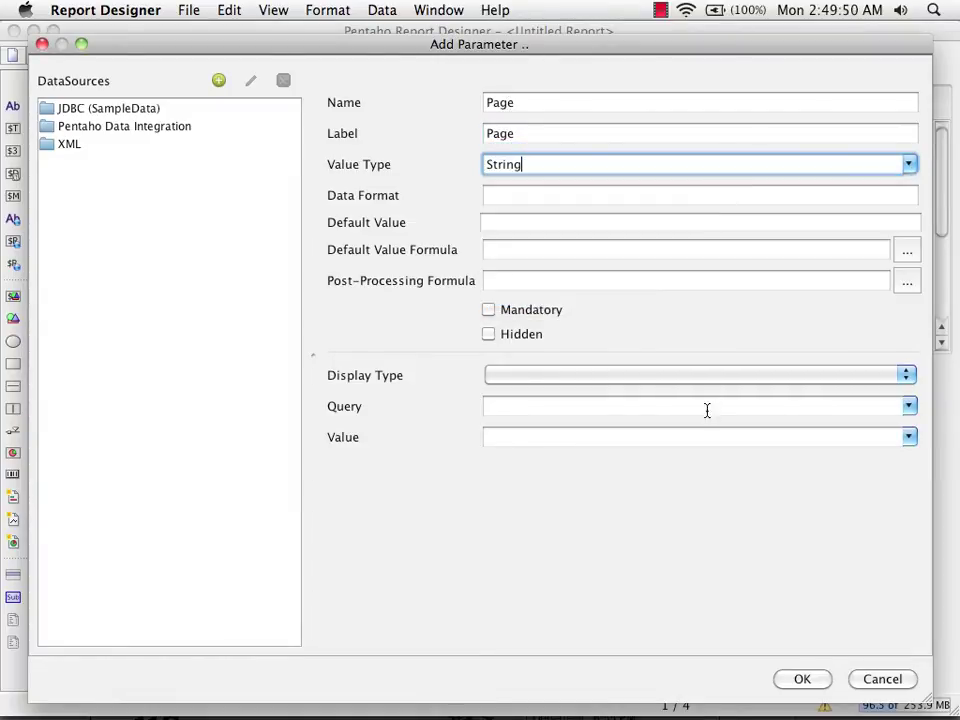
click(688, 379)
click(627, 408)
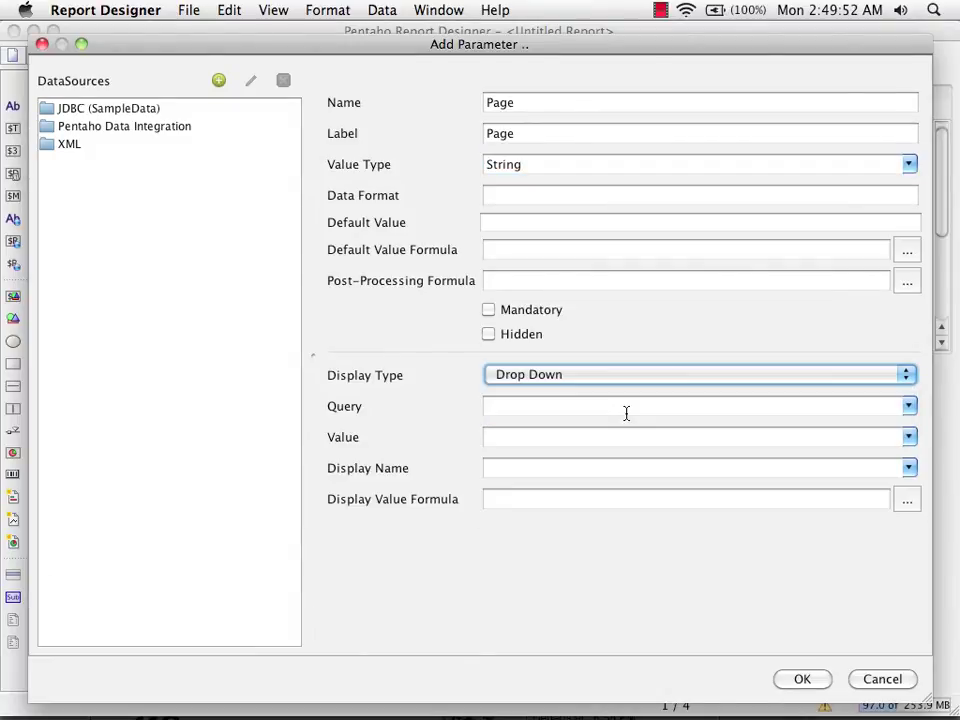
click(908, 405)
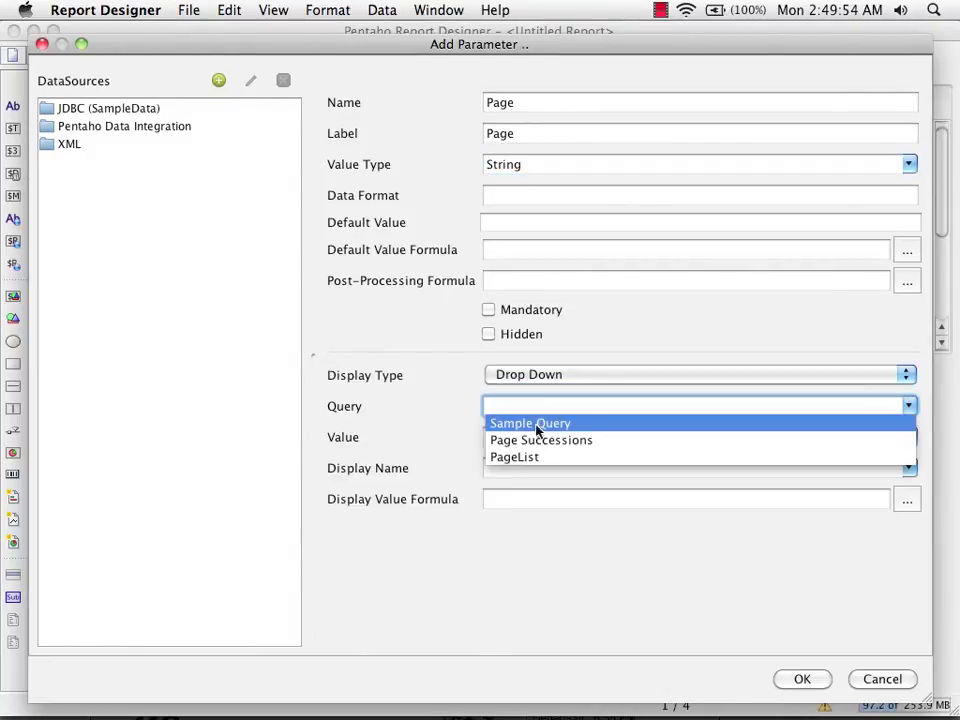
click(540, 458)
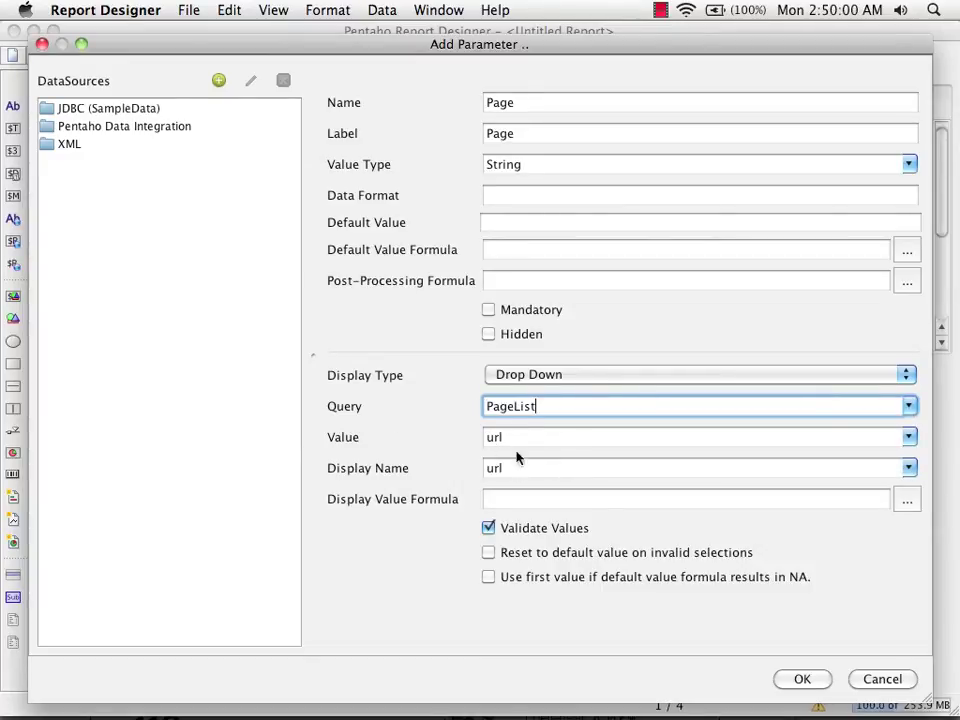
click(802, 678)
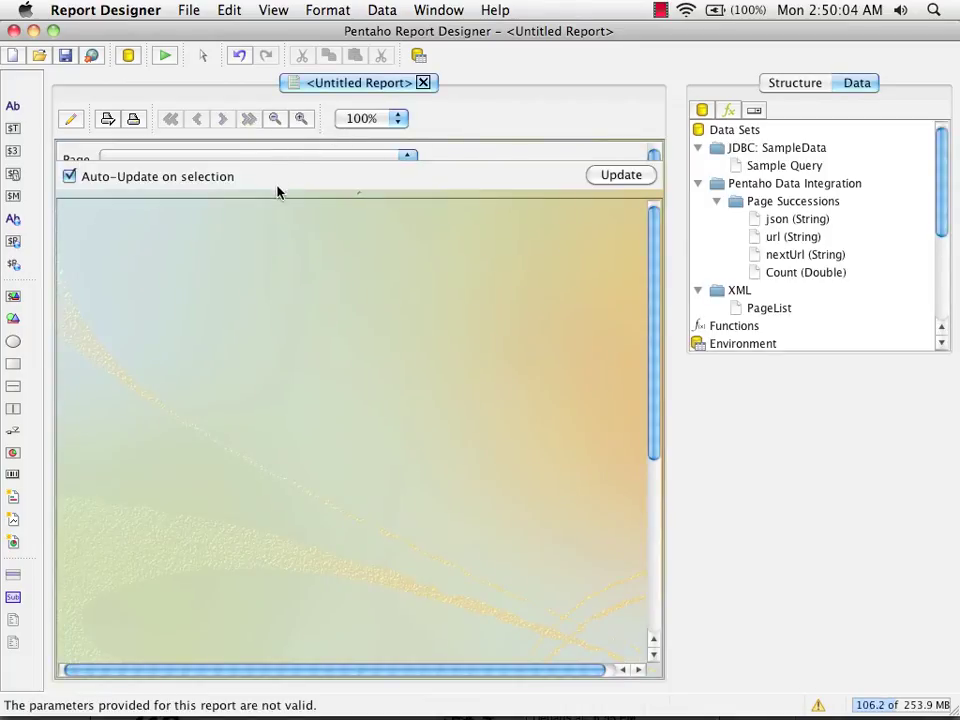
Step: In the preview's parameter panel, choose /about and then /ad/easy as the Page value
drag(274, 191, 272, 218)
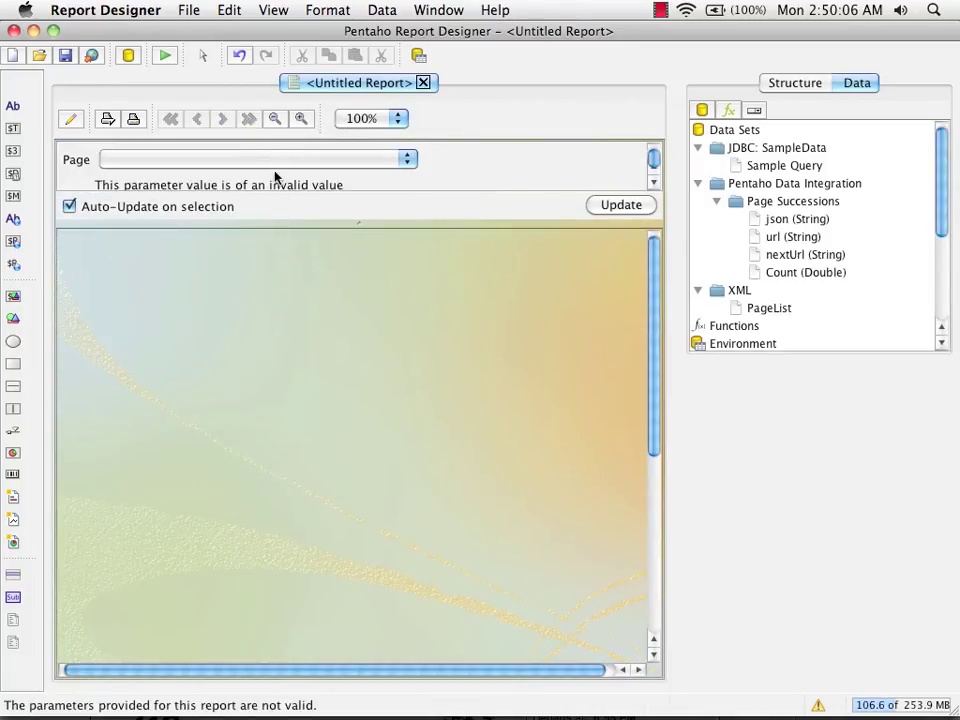
click(268, 160)
click(266, 176)
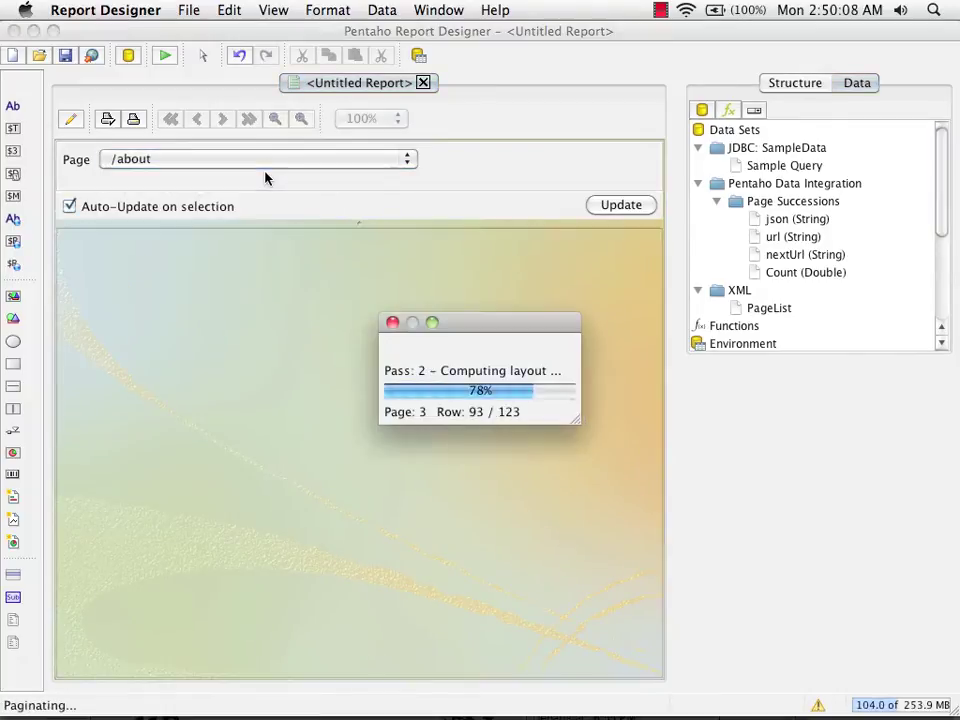
click(257, 166)
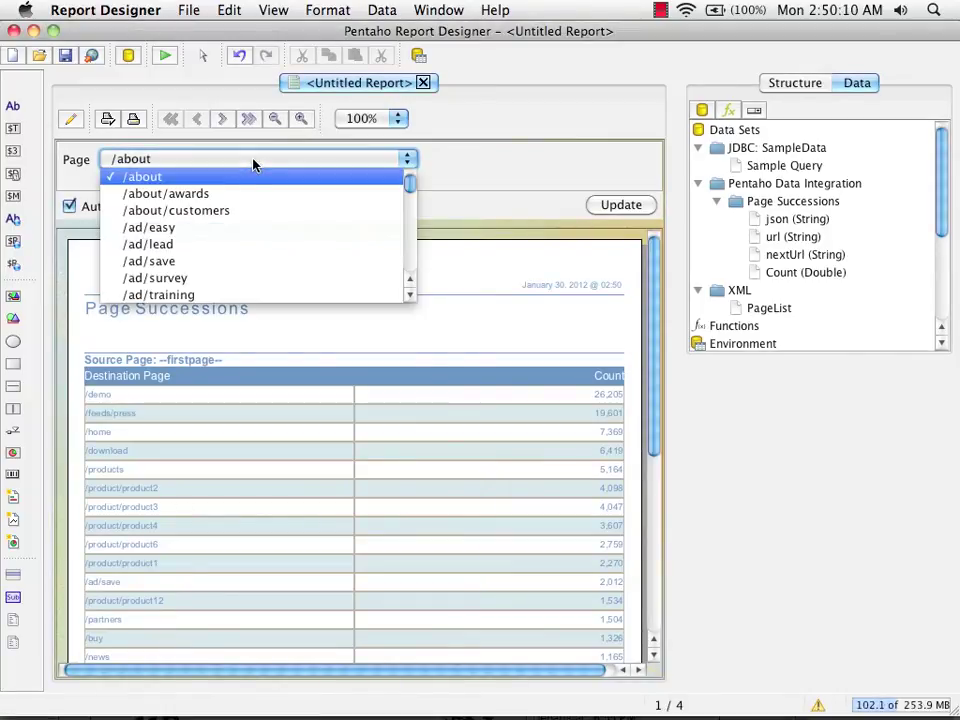
click(241, 229)
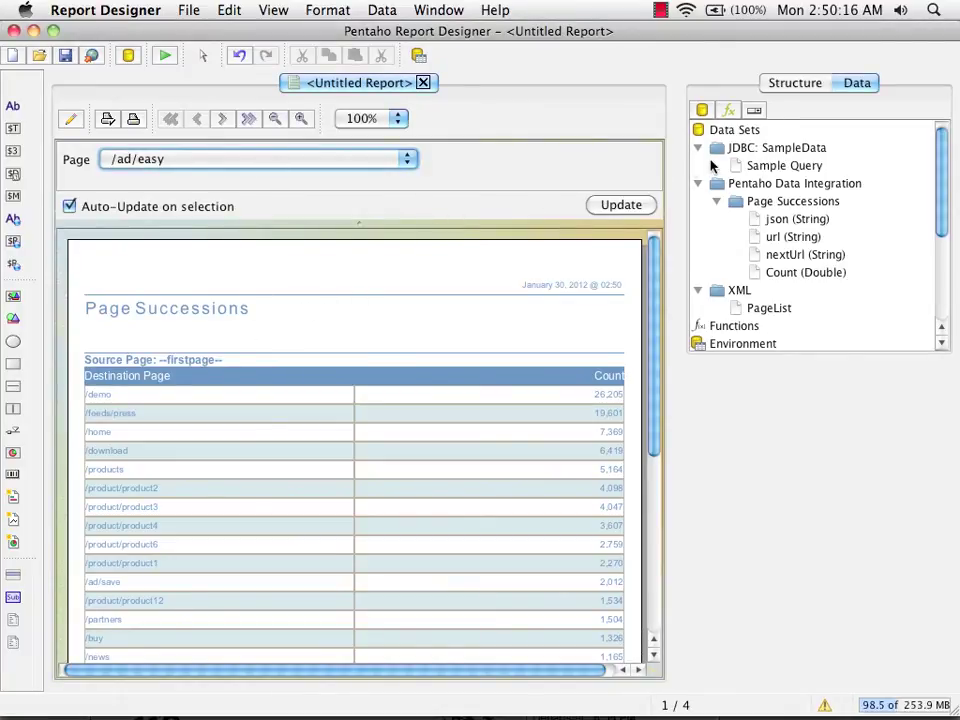
Step: In the Page Successions data source's parameter mapping, add a row for transformation parameter 'page'
click(776, 204)
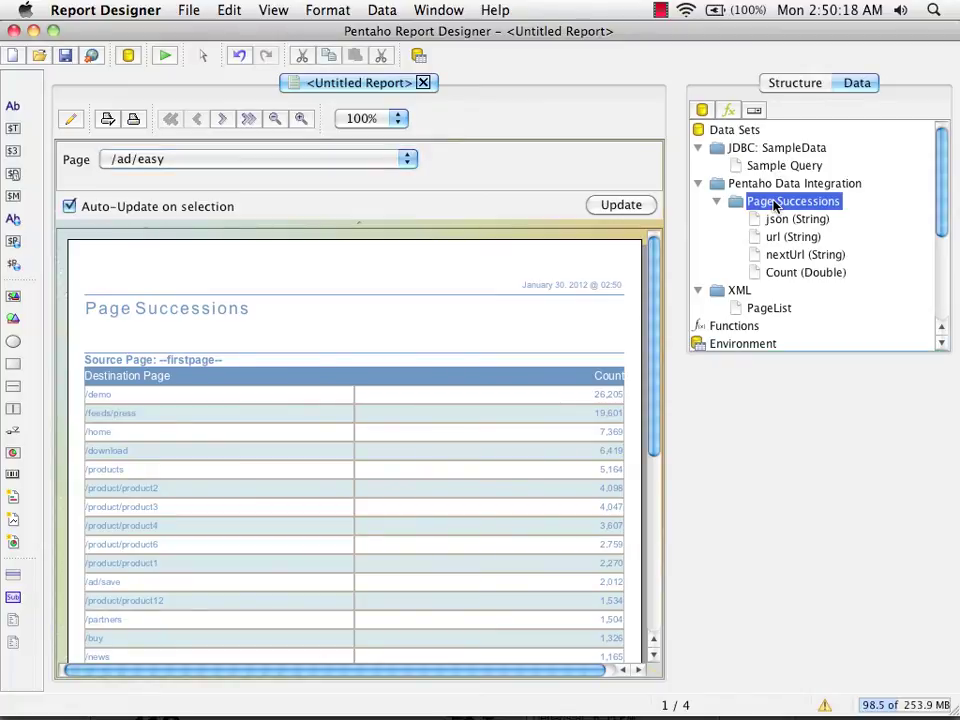
double_click(776, 204)
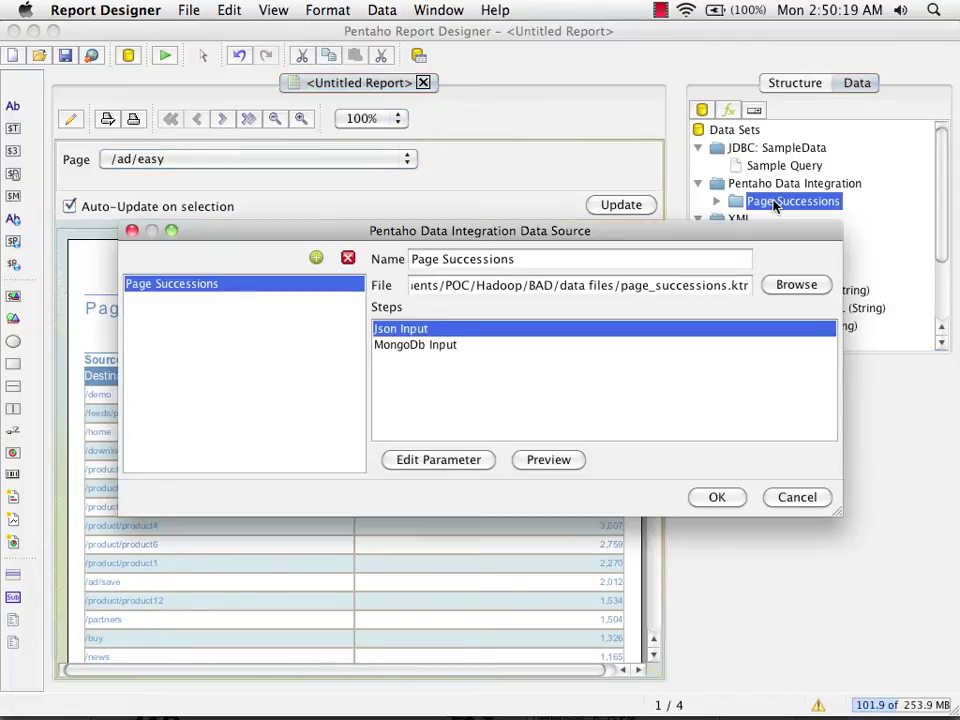
click(440, 460)
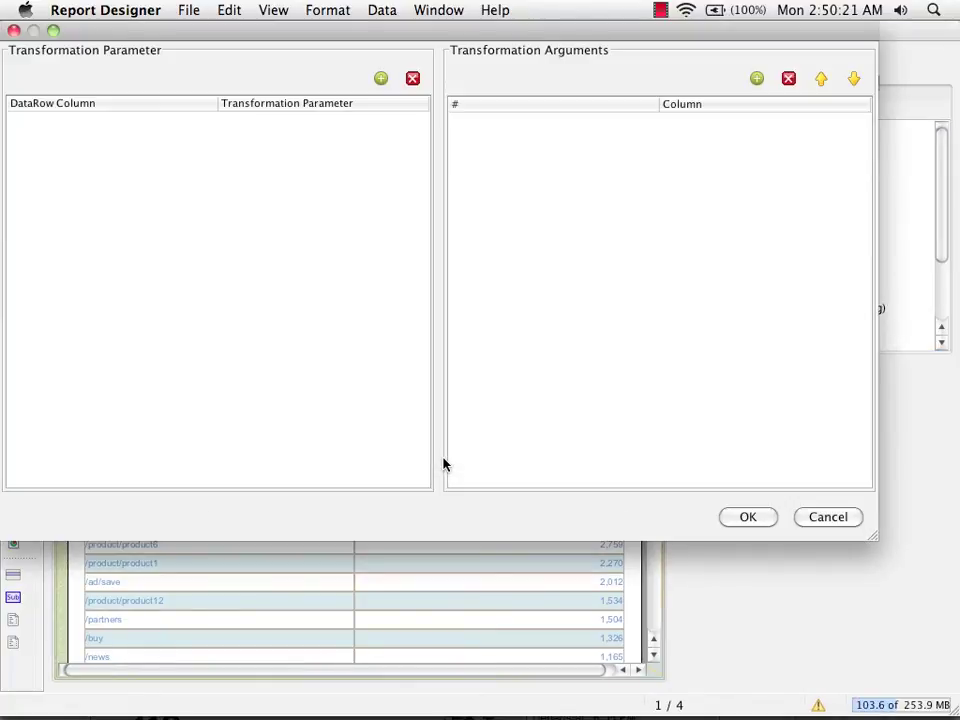
click(381, 78)
click(418, 120)
click(418, 120)
click(420, 120)
click(392, 135)
Step: Feed the report's Page column into 'page' and confirm both dialogs
click(206, 121)
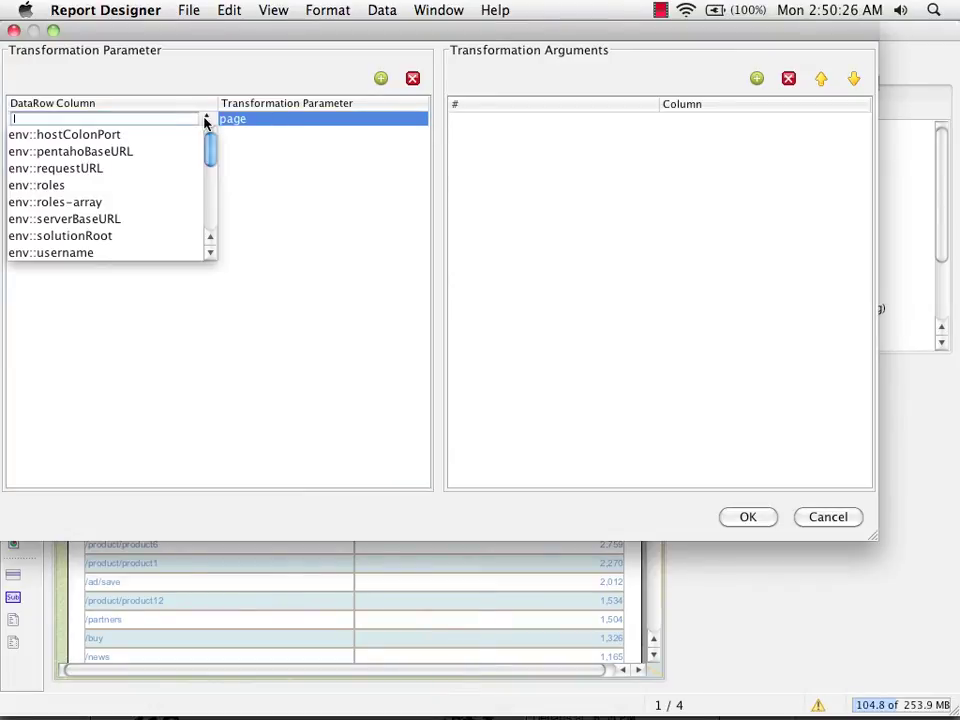
drag(210, 144, 210, 197)
click(90, 152)
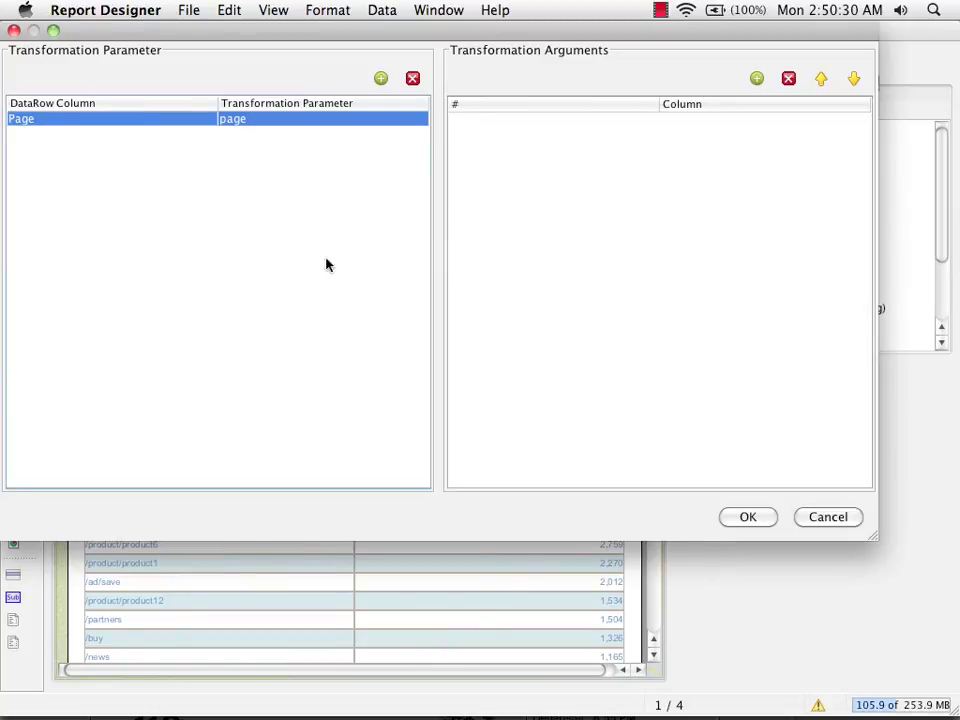
click(748, 517)
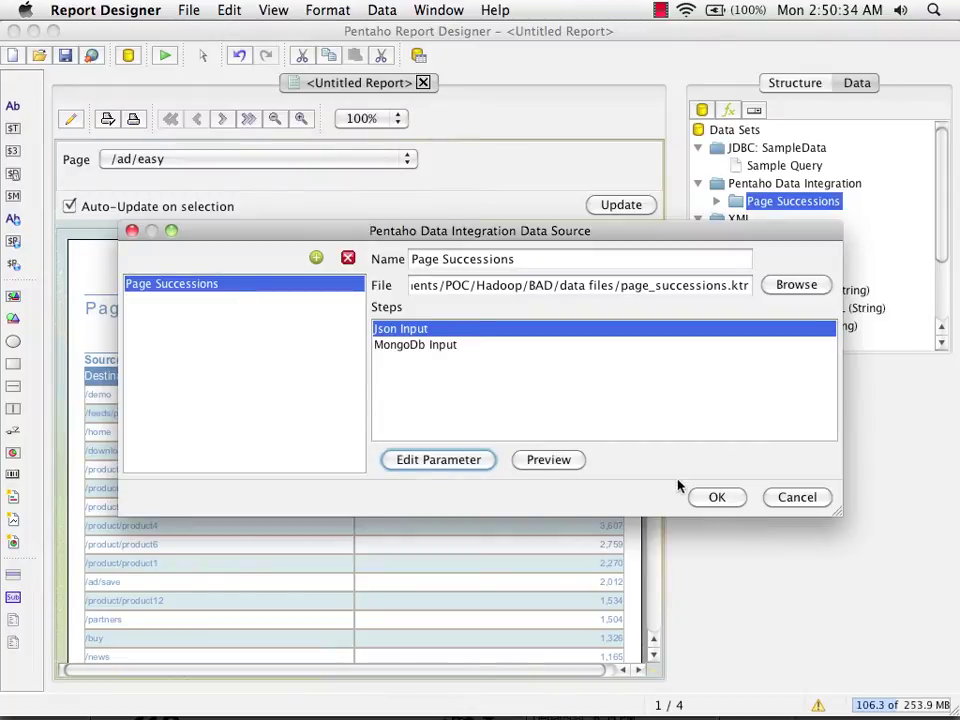
click(716, 497)
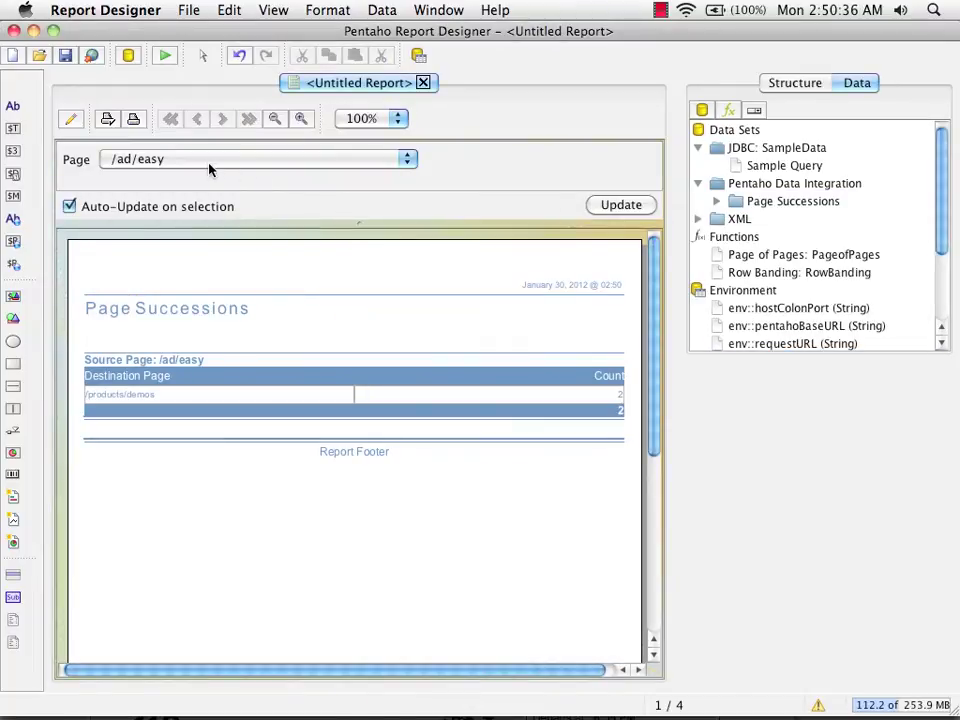
Step: Switch the Page value to /ad/lead, then /ad/survey, and finally /buy
click(208, 162)
click(201, 193)
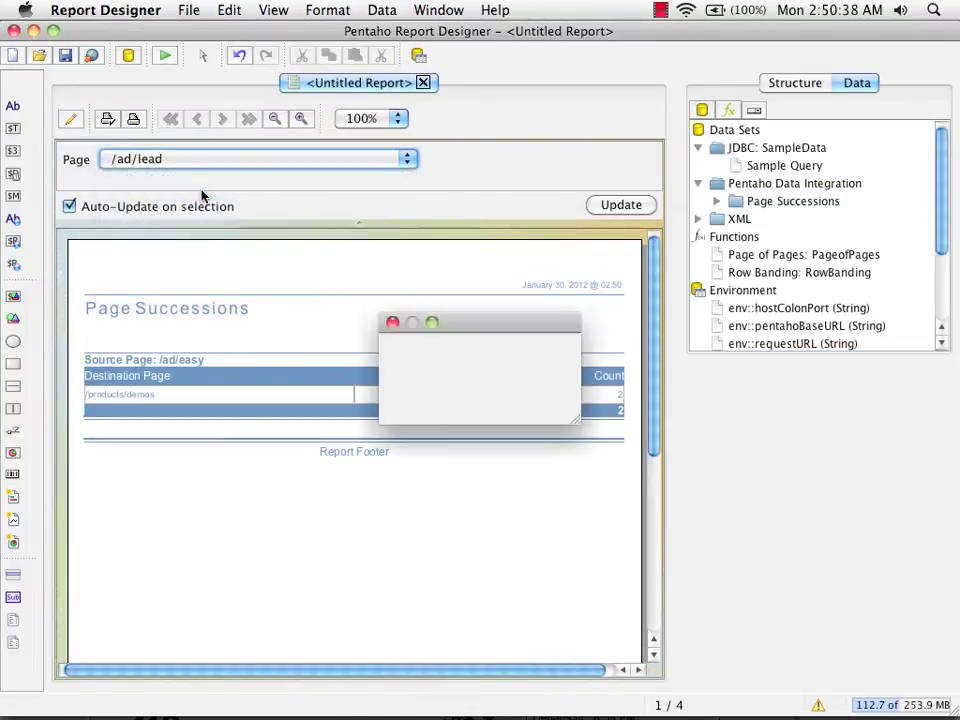
click(213, 163)
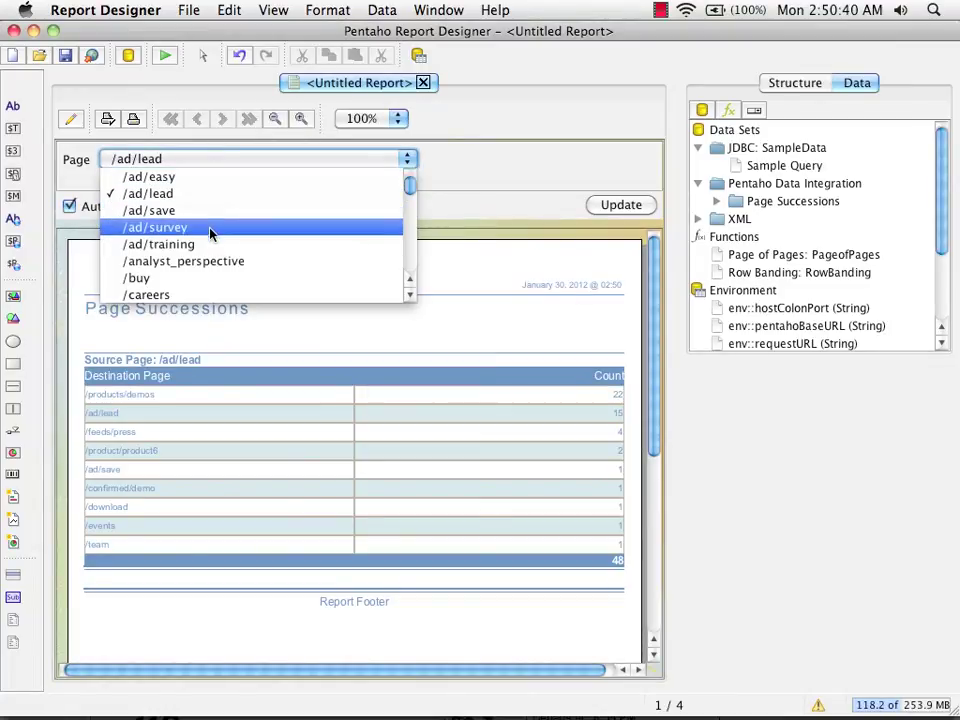
key(Escape)
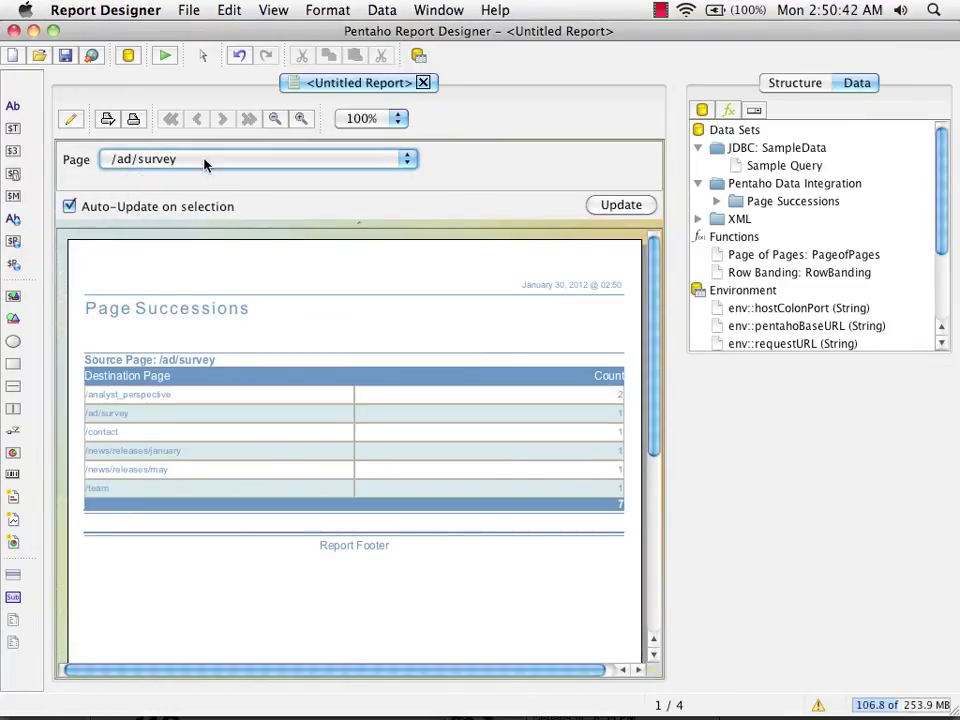
click(205, 163)
click(198, 278)
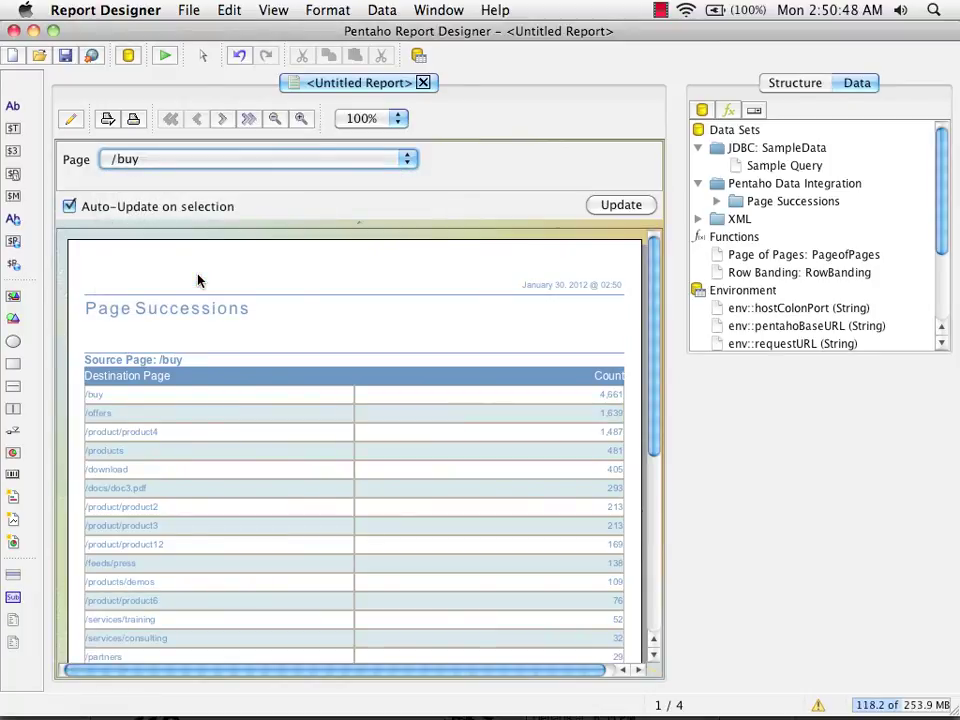
Step: Run the report as PDF with /about chosen as the Page parameter
click(165, 55)
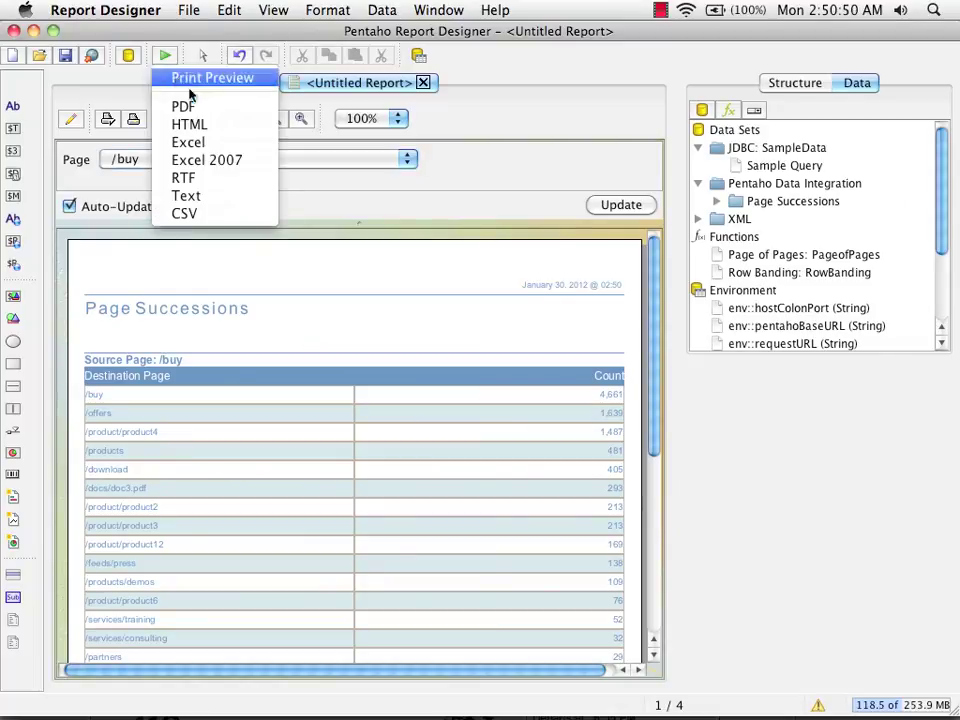
click(228, 107)
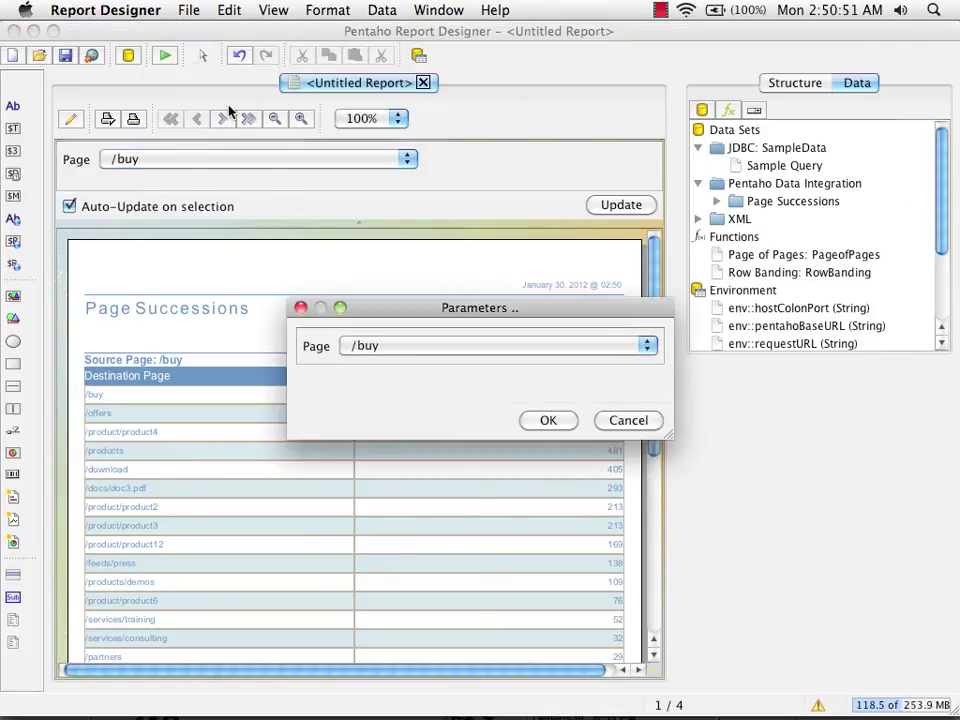
click(425, 348)
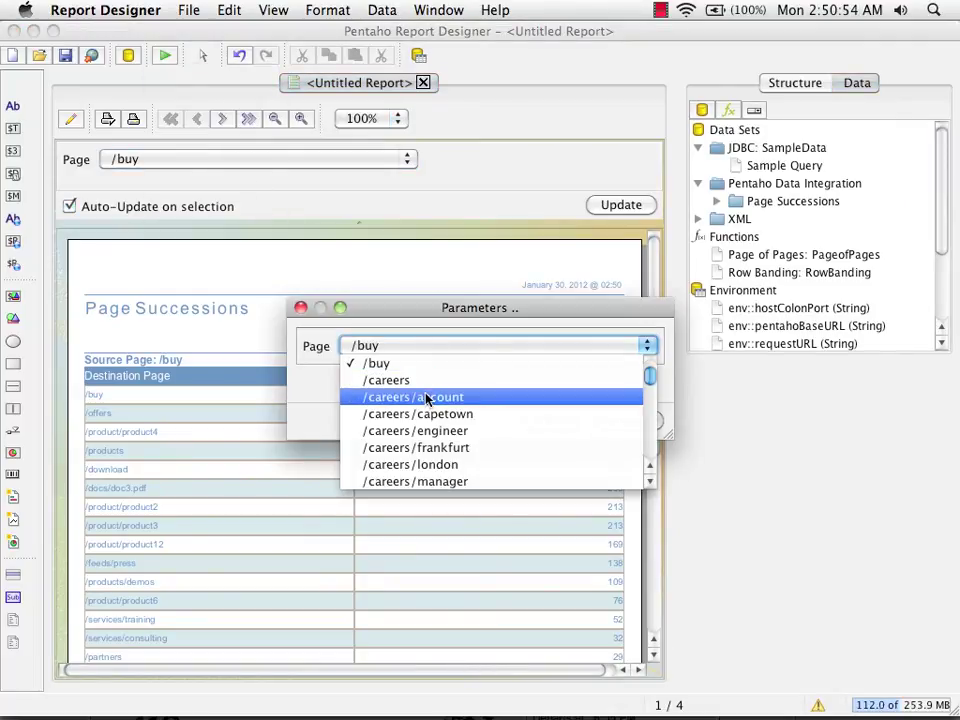
scroll(615, 368, up, 5)
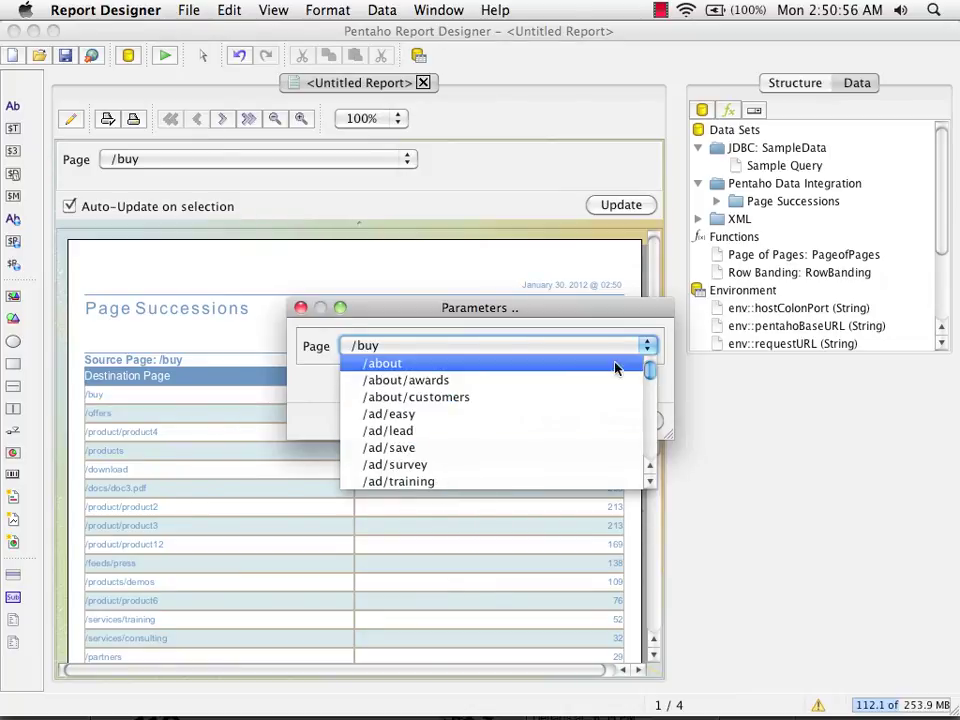
click(538, 366)
click(560, 421)
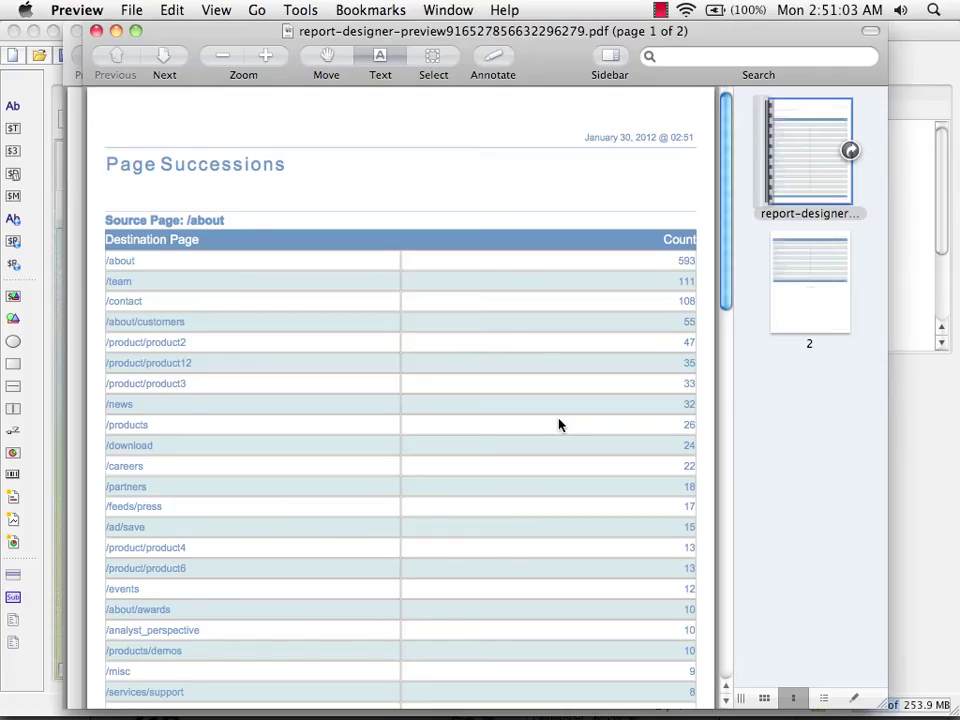
Step: Scroll through the /about PDF in Preview to check the visited pages and counts
drag(724, 266, 724, 225)
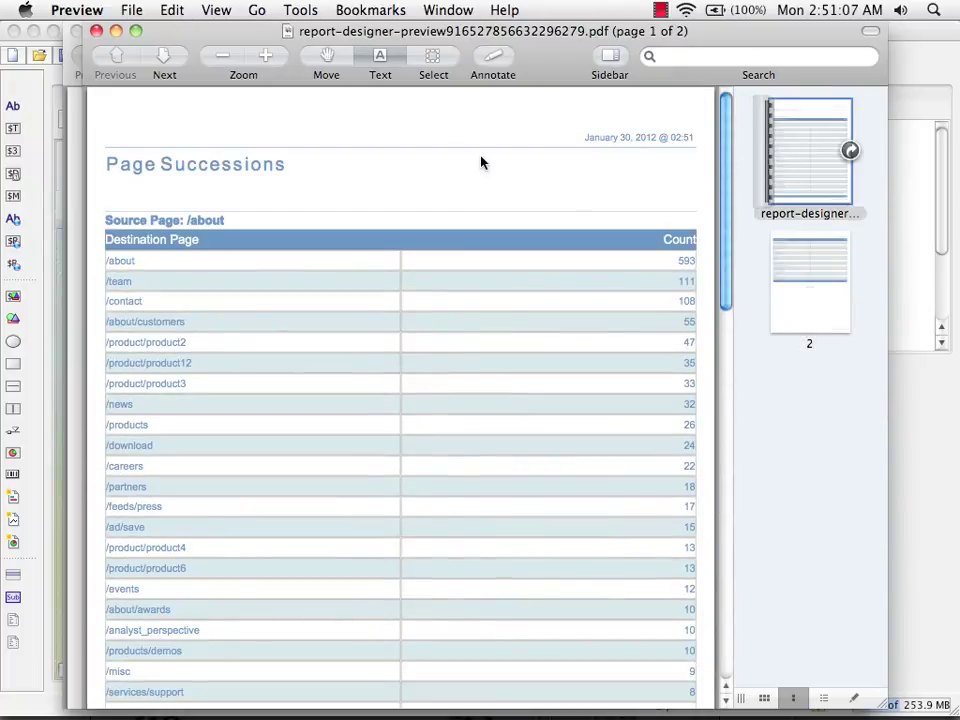